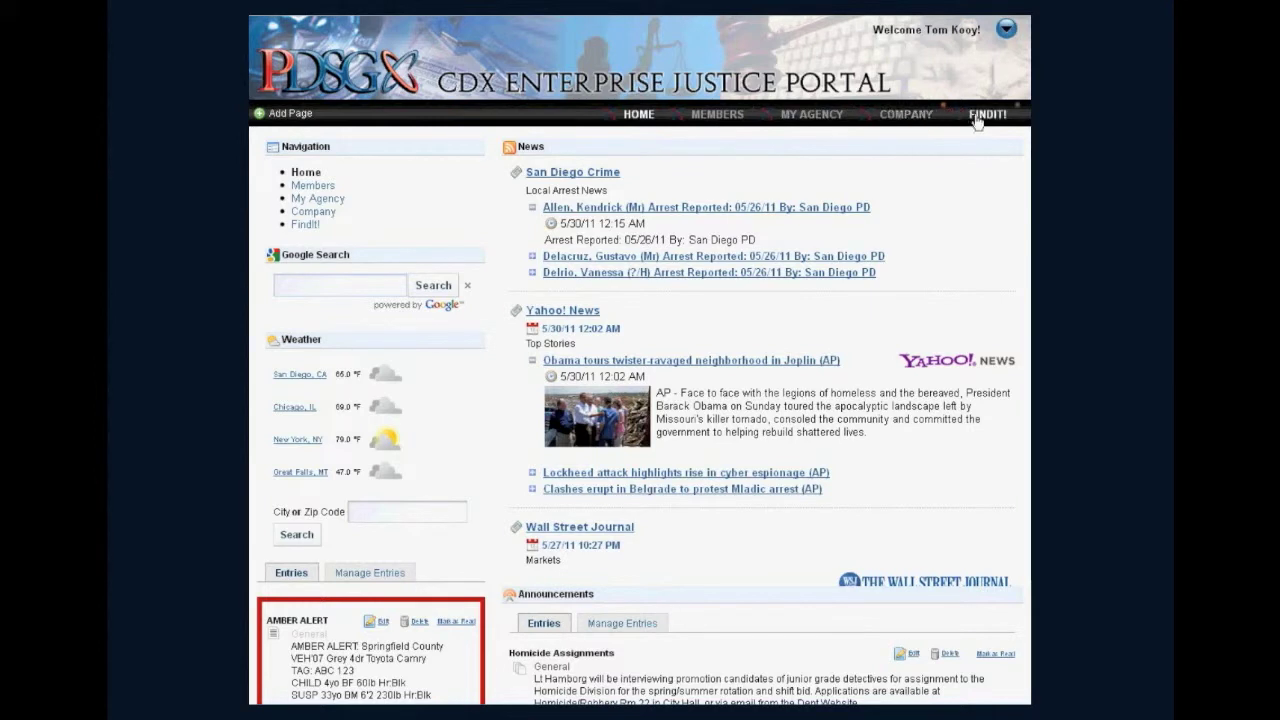
Open the Person Search - Name and DOB query in FindIt and add License Plate Identification Number to its Vehicle section.
click(989, 116)
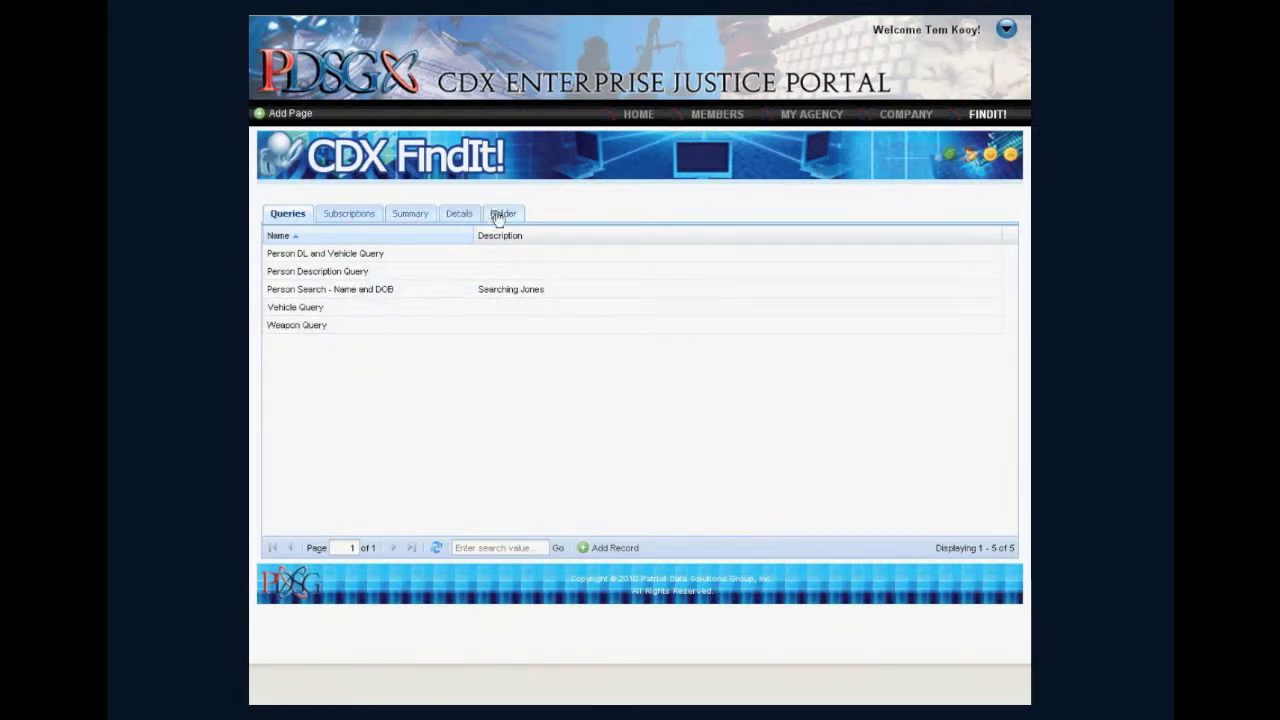
double_click(392, 291)
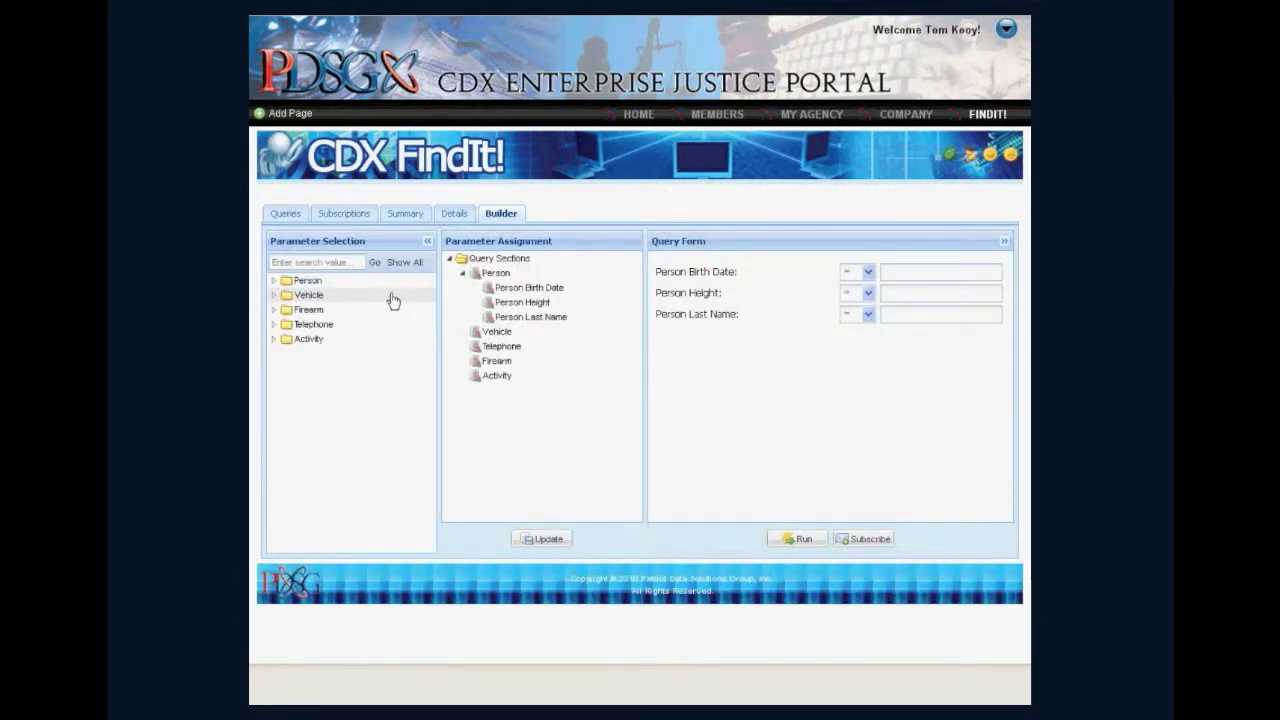
double_click(305, 299)
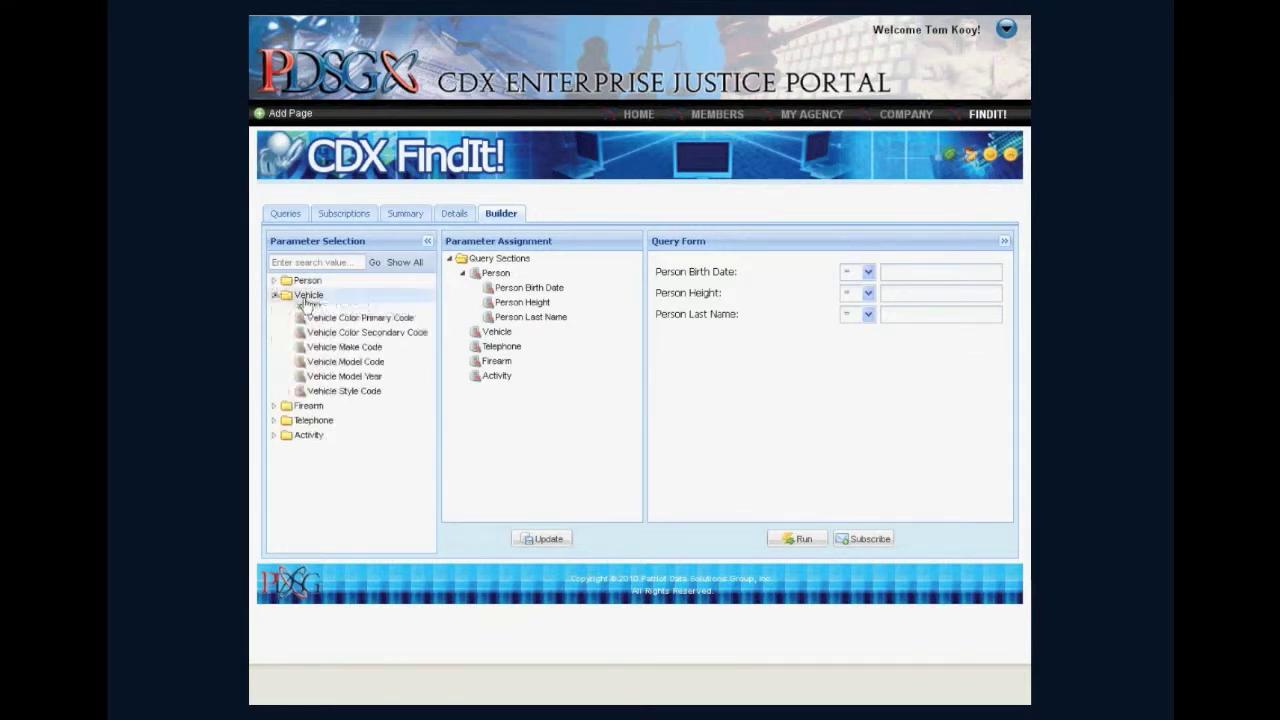
drag(347, 333, 508, 338)
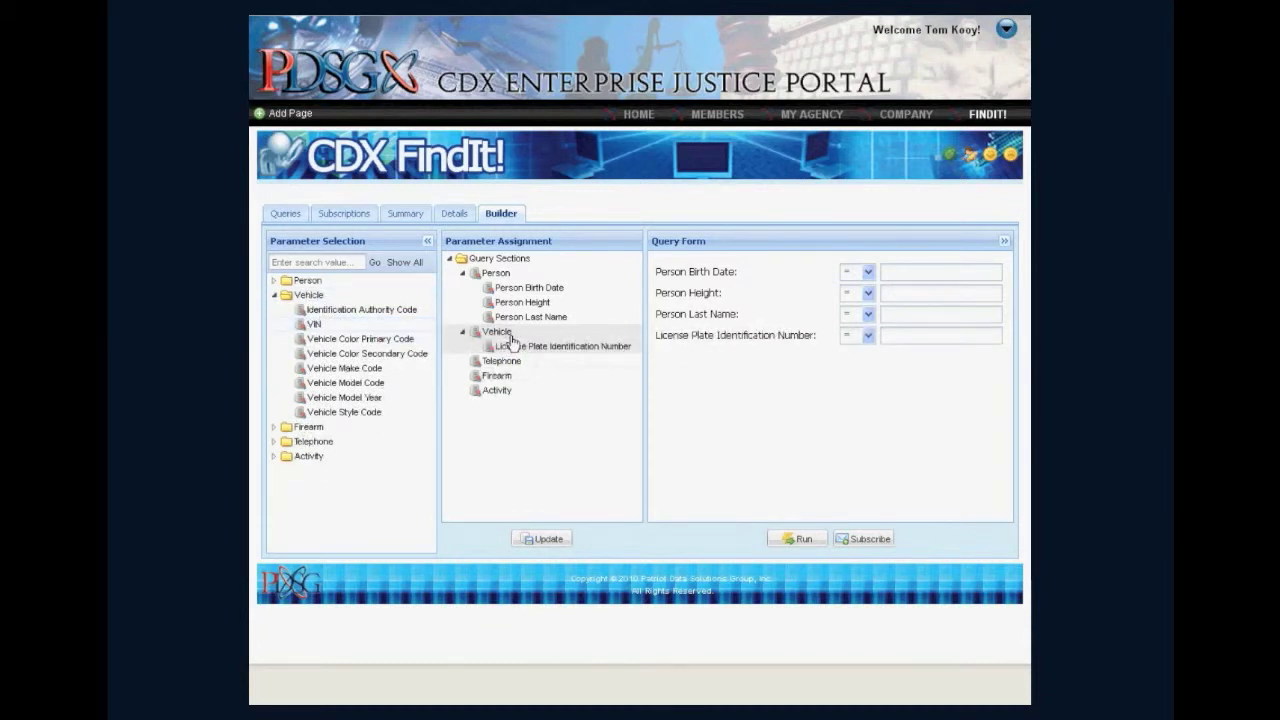
Add Activity Start Date to the query's Activity section and run the query.
double_click(310, 457)
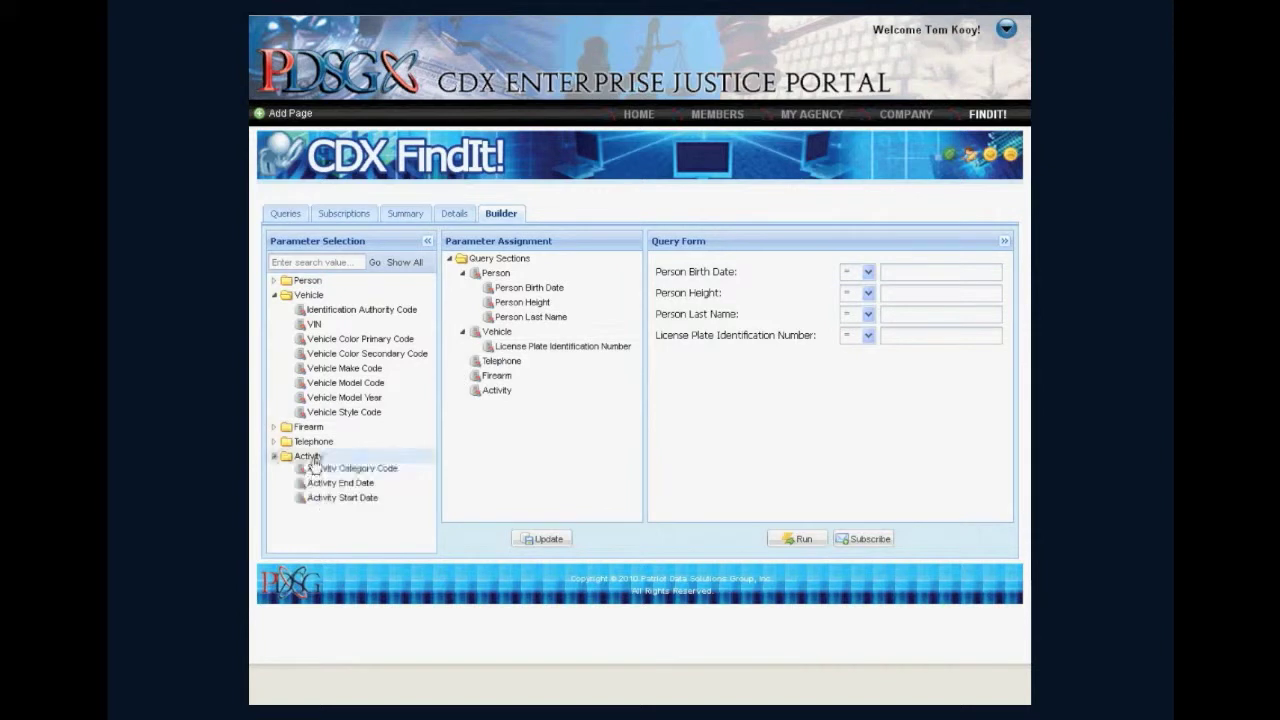
drag(333, 505, 507, 399)
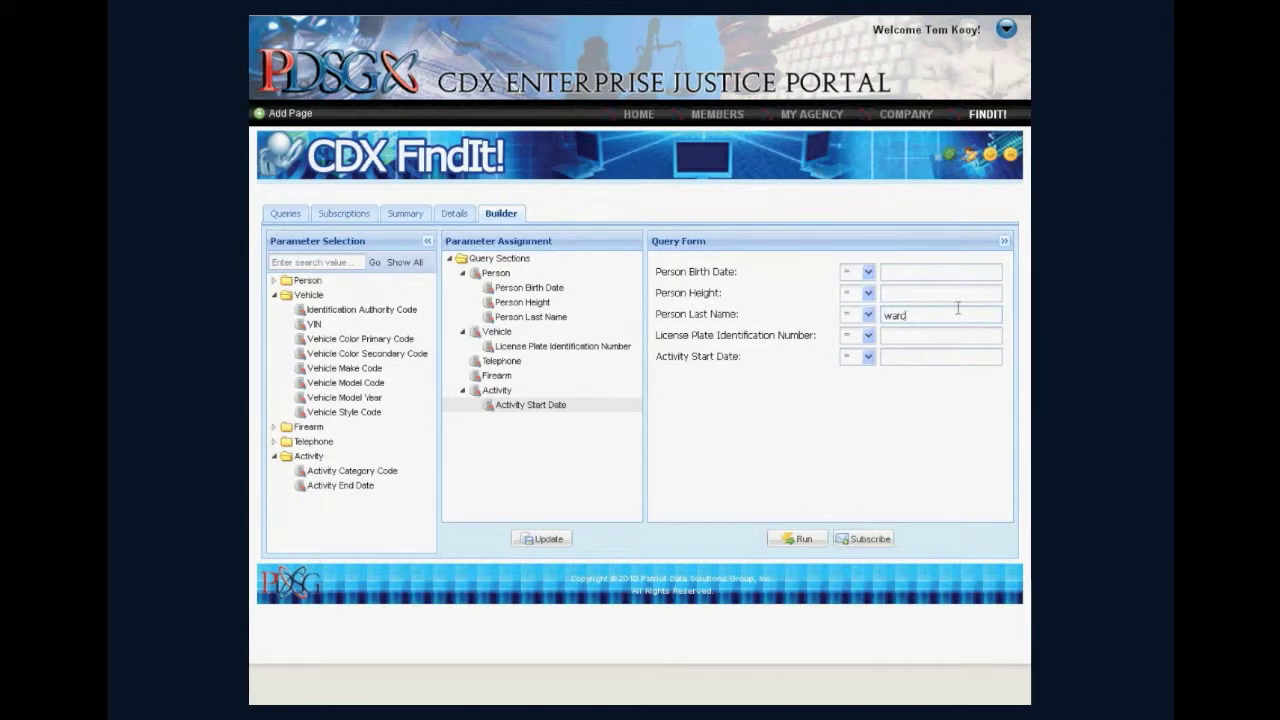
click(800, 540)
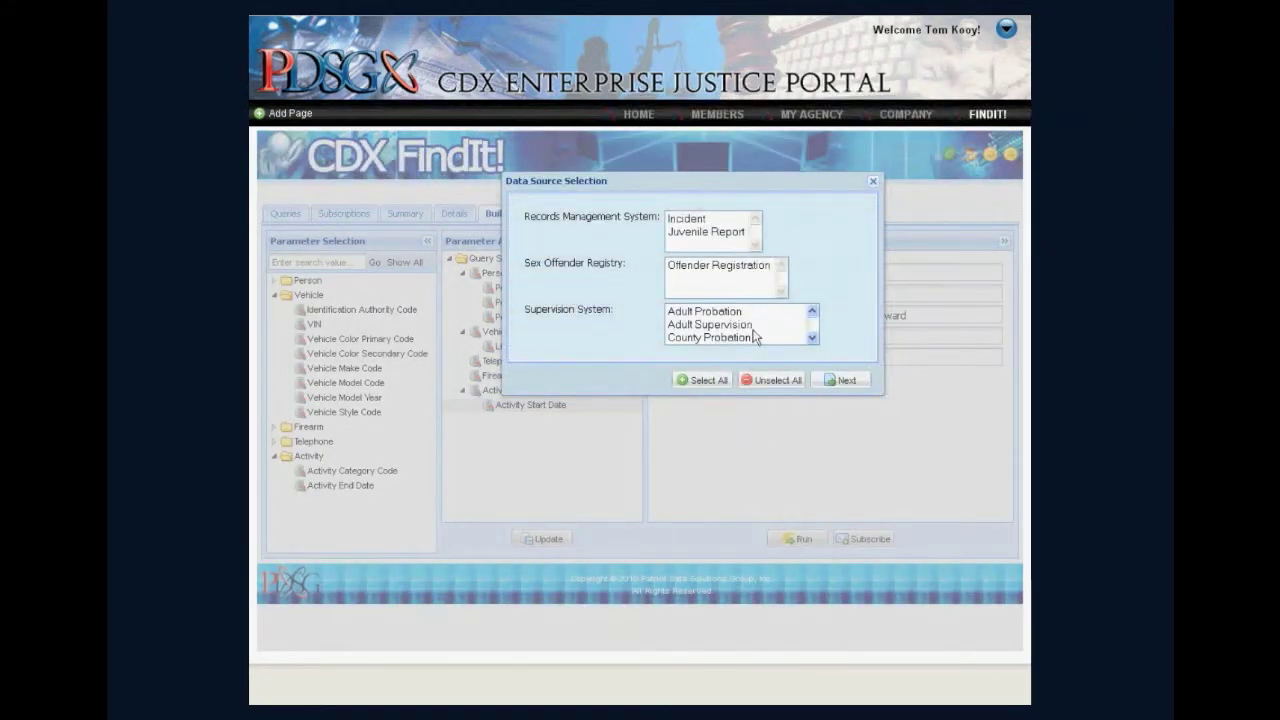
Select all records management, sex offender registry and supervision data sources and proceed with the search.
click(812, 338)
click(812, 338)
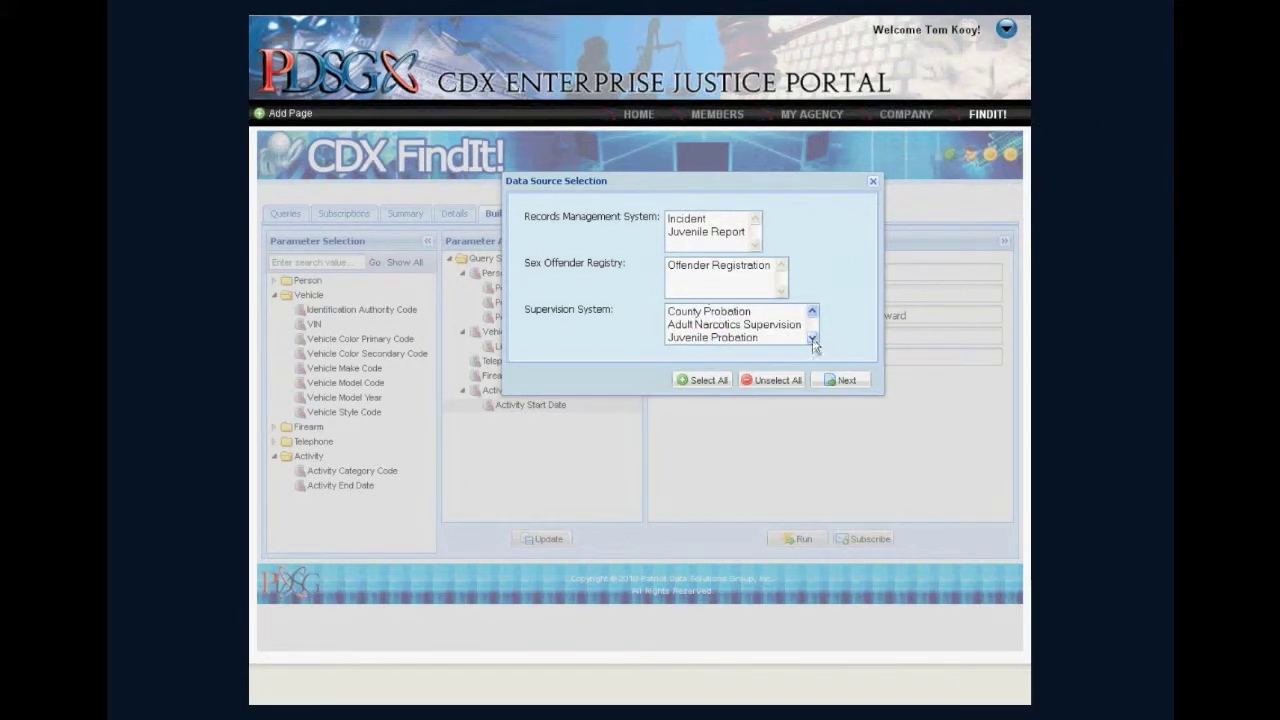
click(812, 311)
click(812, 311)
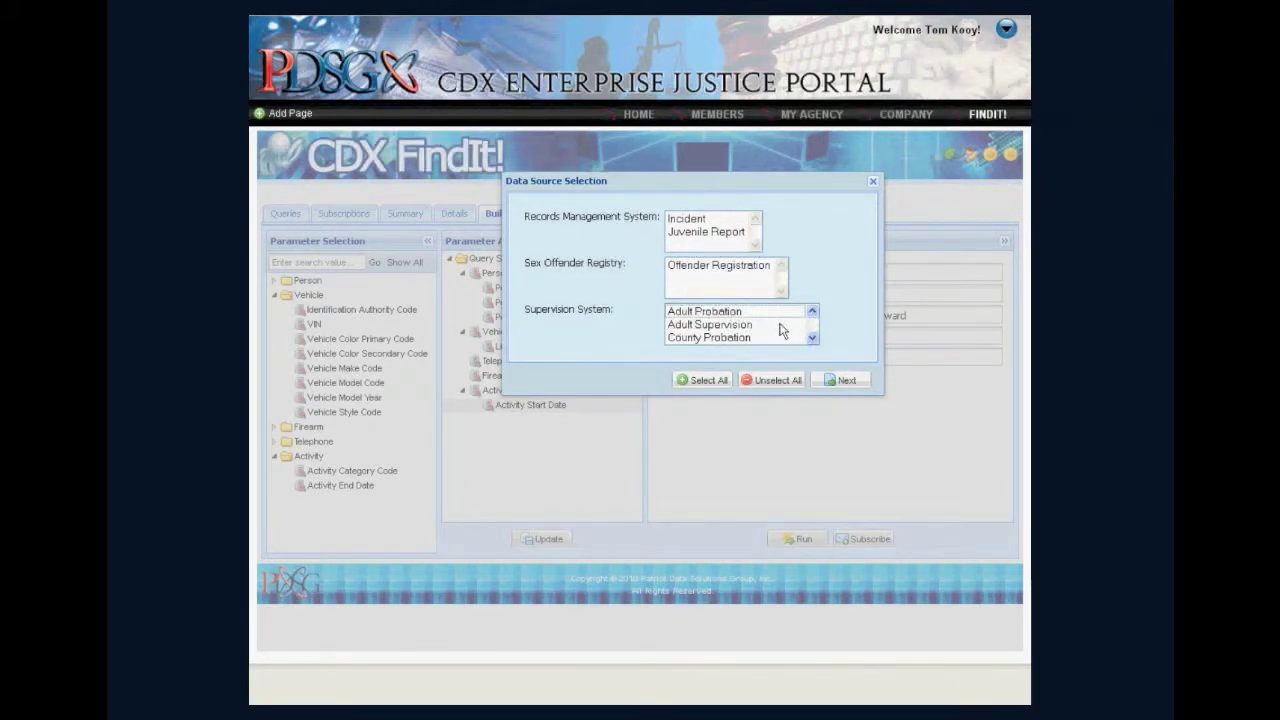
click(724, 312)
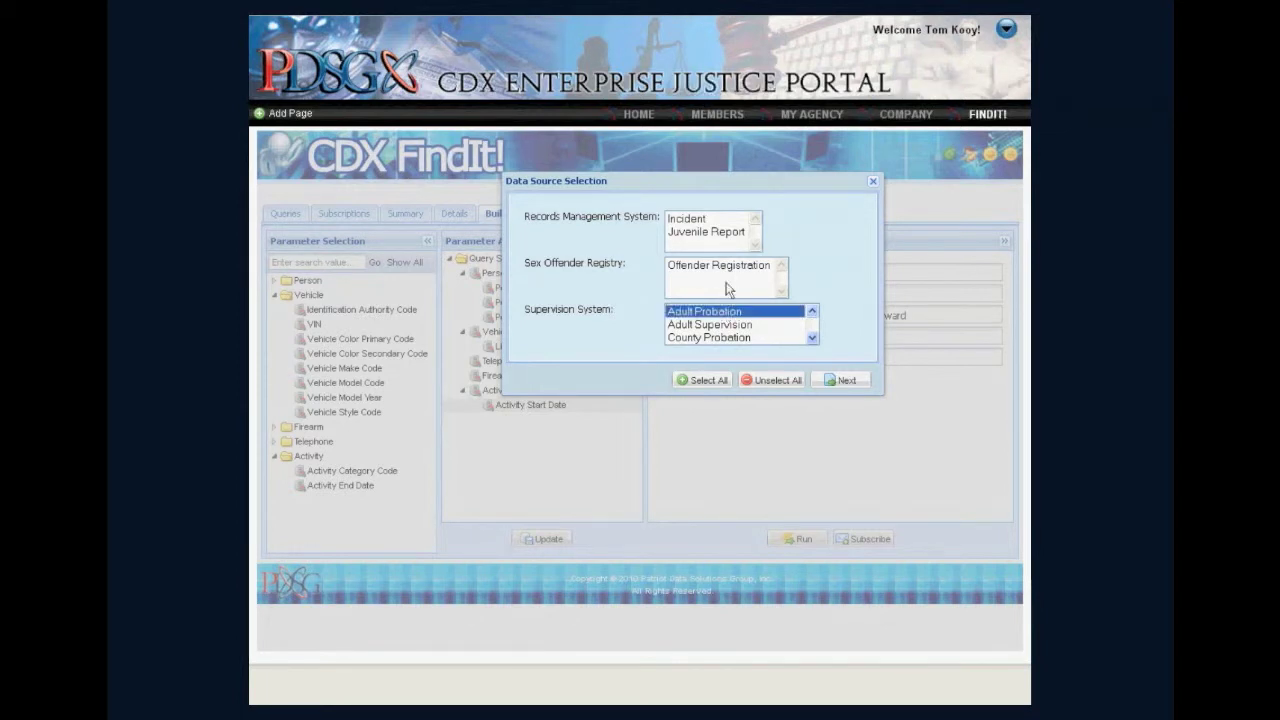
click(716, 236)
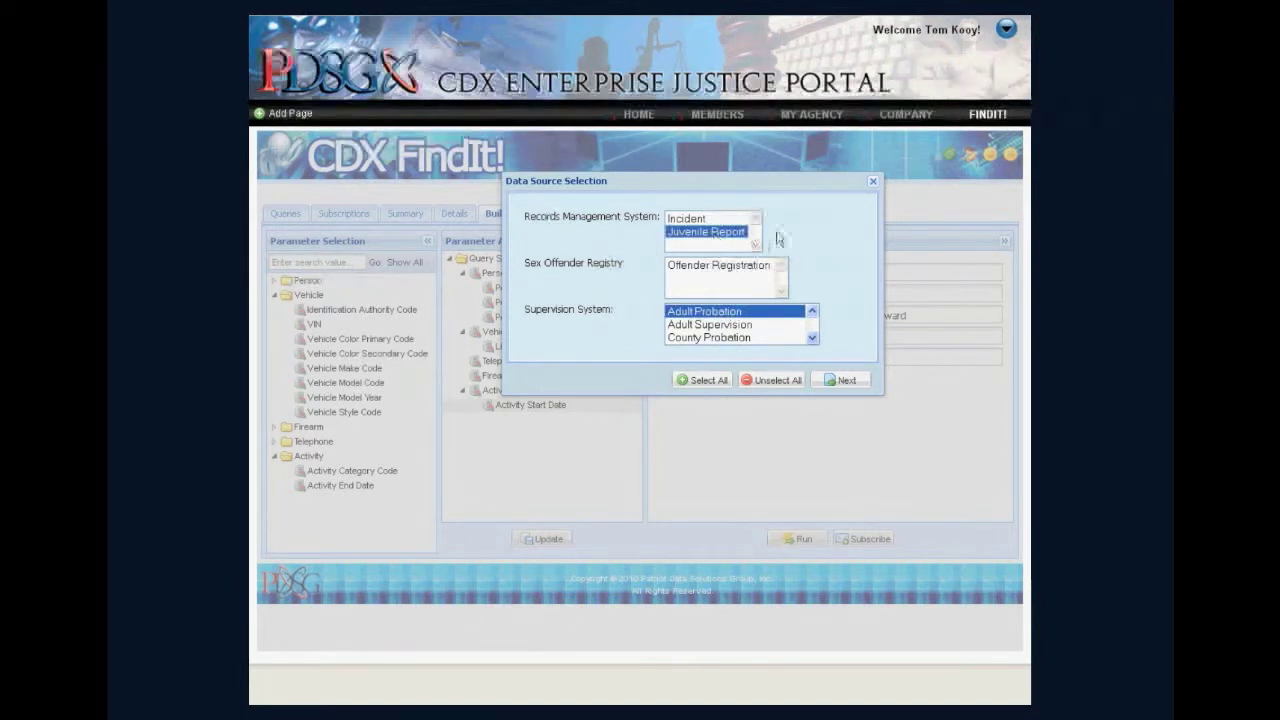
click(703, 380)
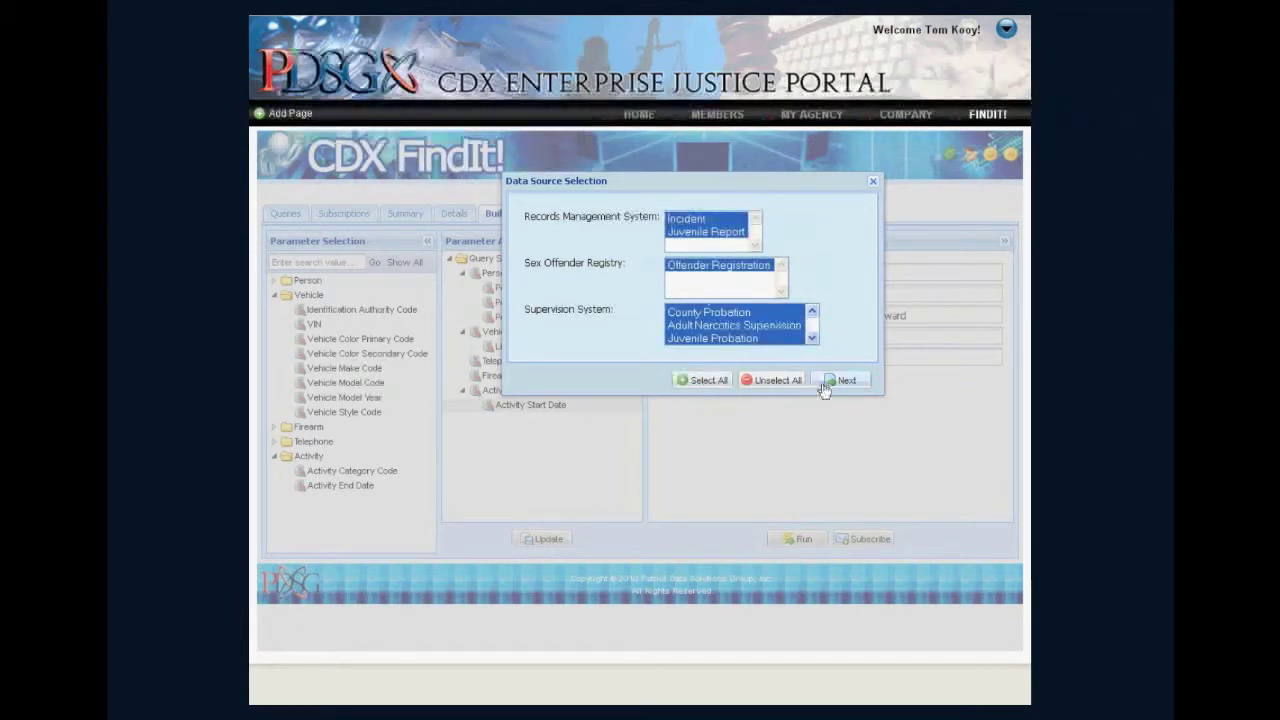
click(840, 380)
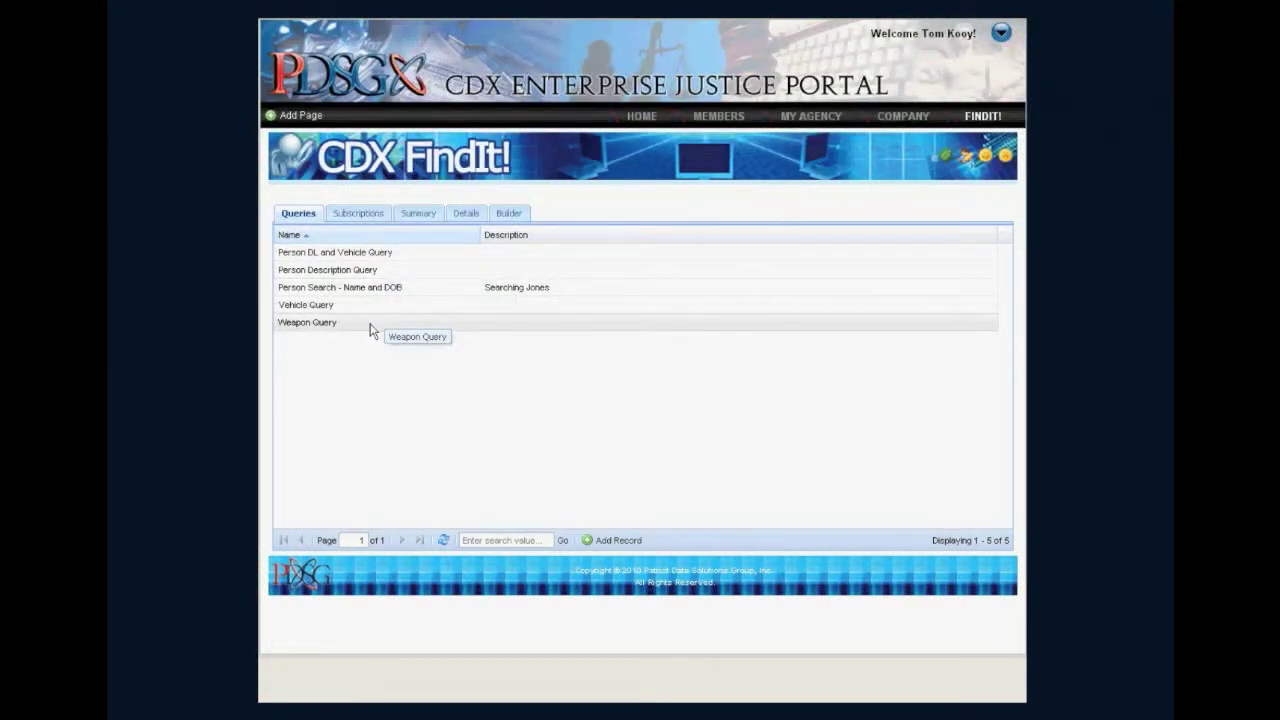
Start a new query and add Activity End Date, Activity Start Date and Activity Category Code to its Activity section.
click(619, 541)
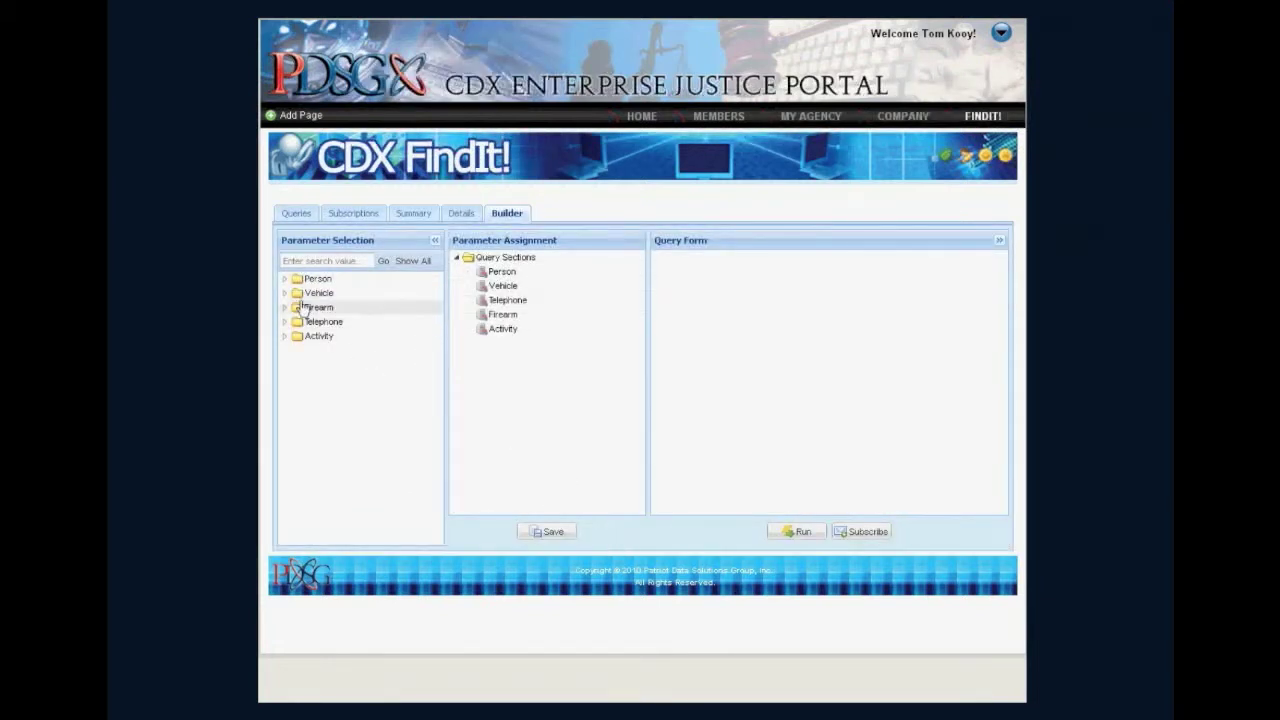
click(285, 337)
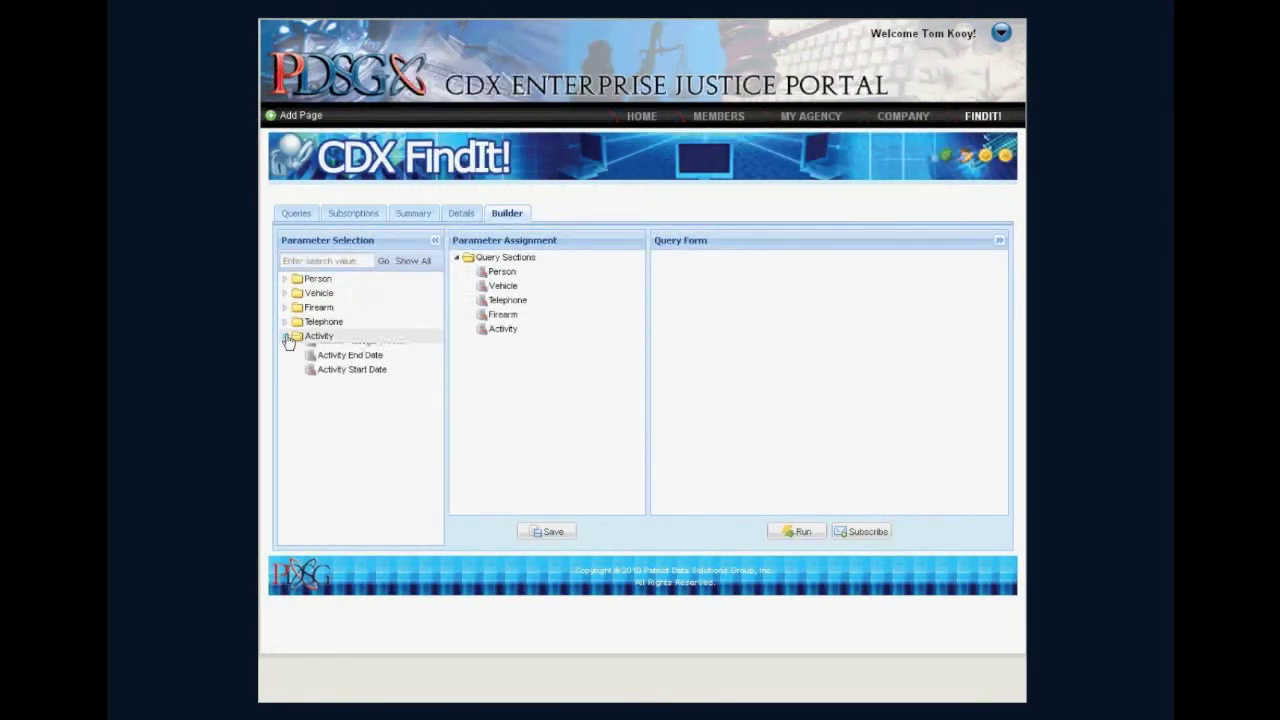
drag(325, 365, 495, 330)
drag(380, 369, 520, 346)
drag(335, 368, 493, 331)
drag(395, 357, 493, 331)
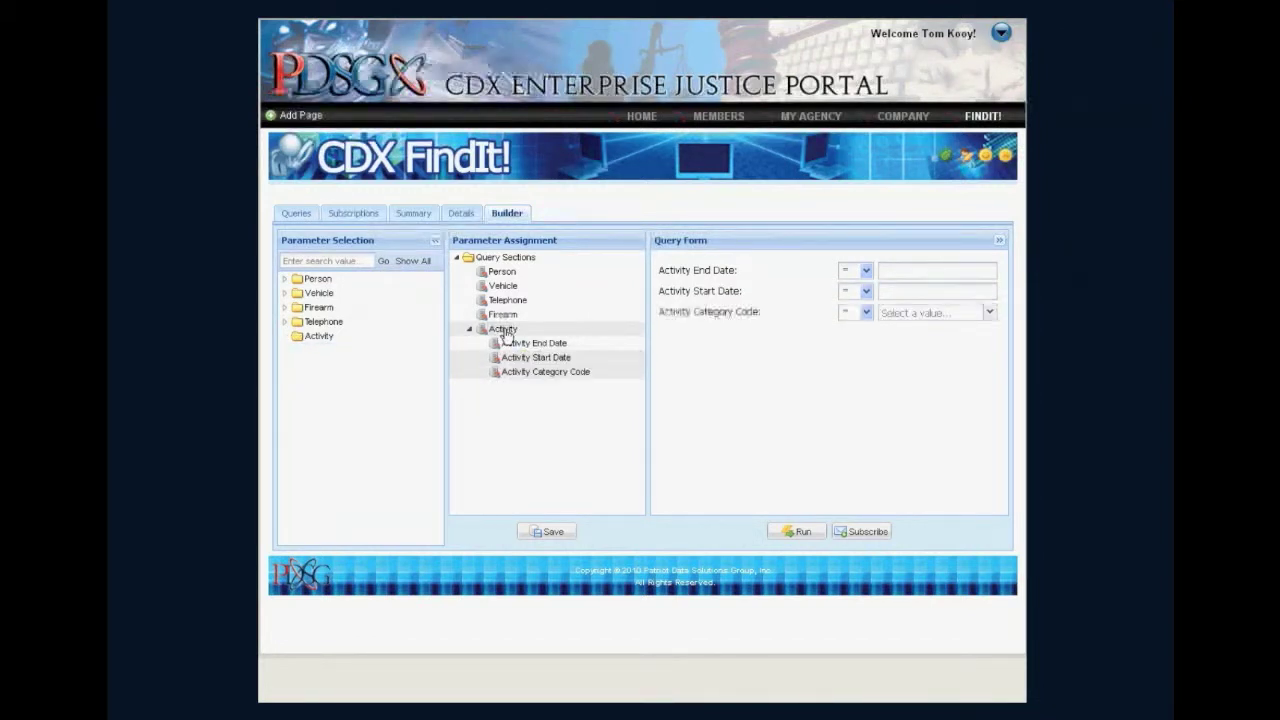
Save the new query with the name Recent Activity Search.
click(556, 532)
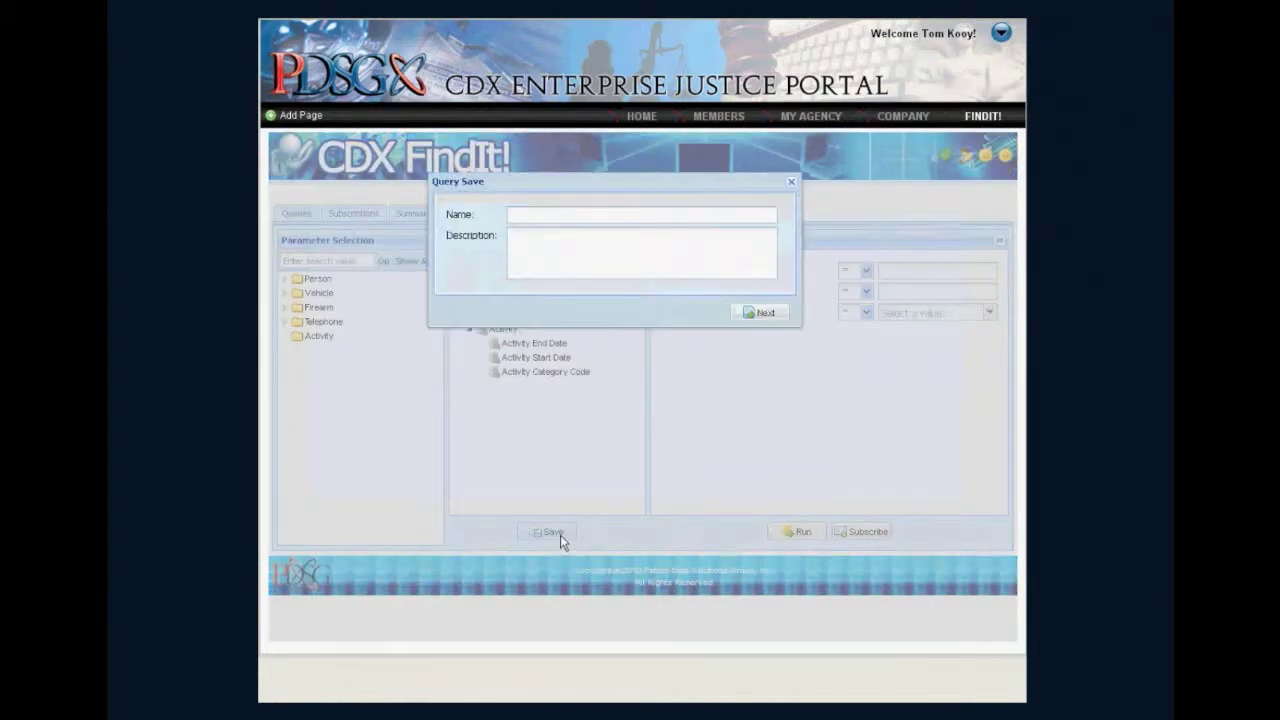
click(535, 216)
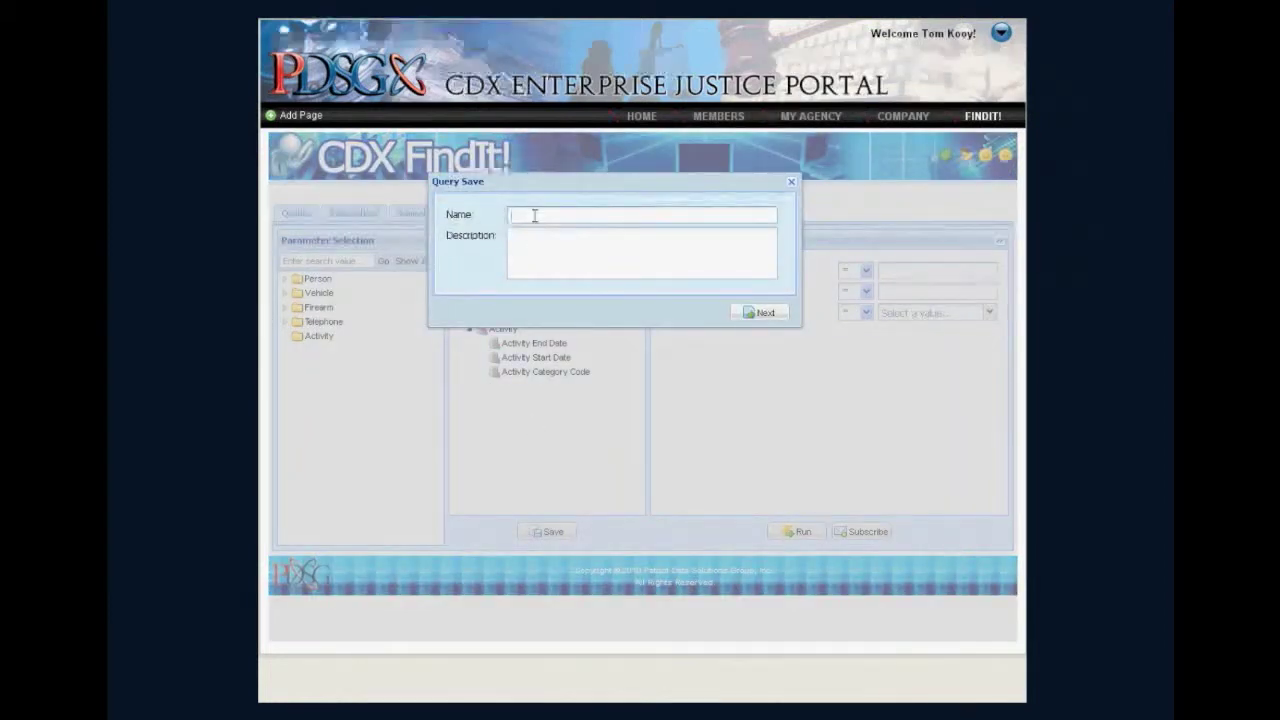
text(Recent Activity -earch)
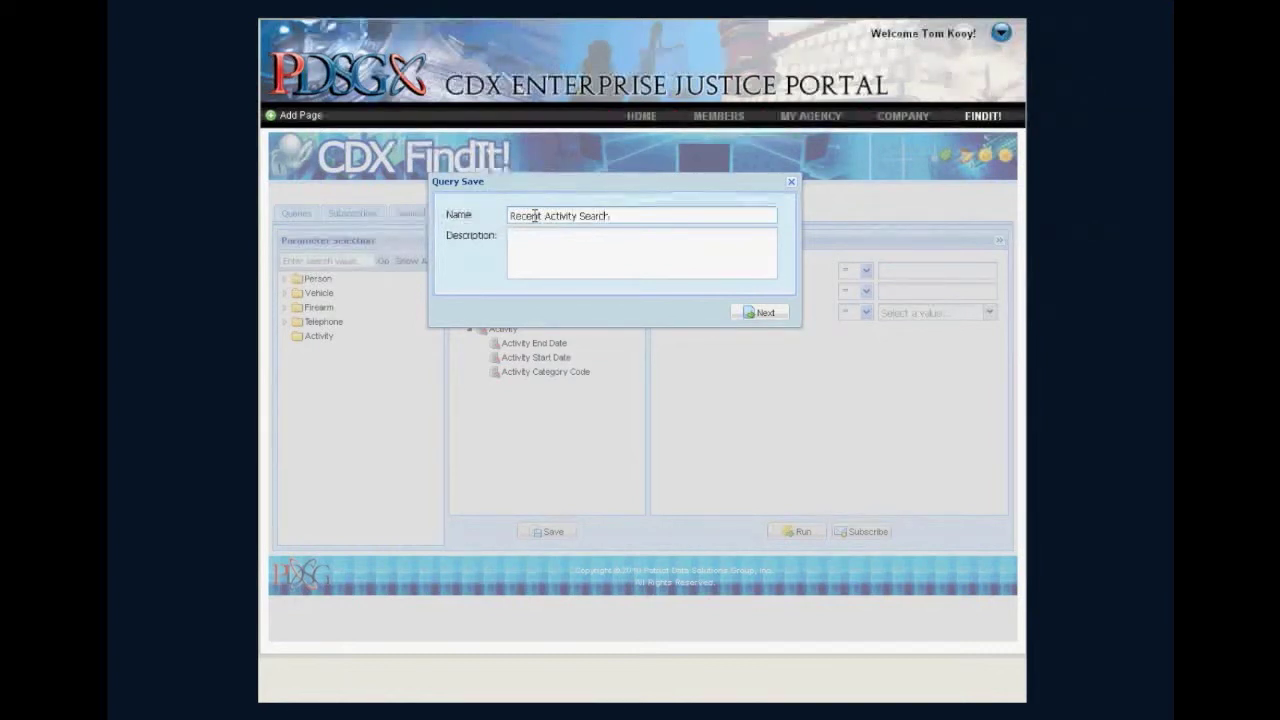
click(747, 314)
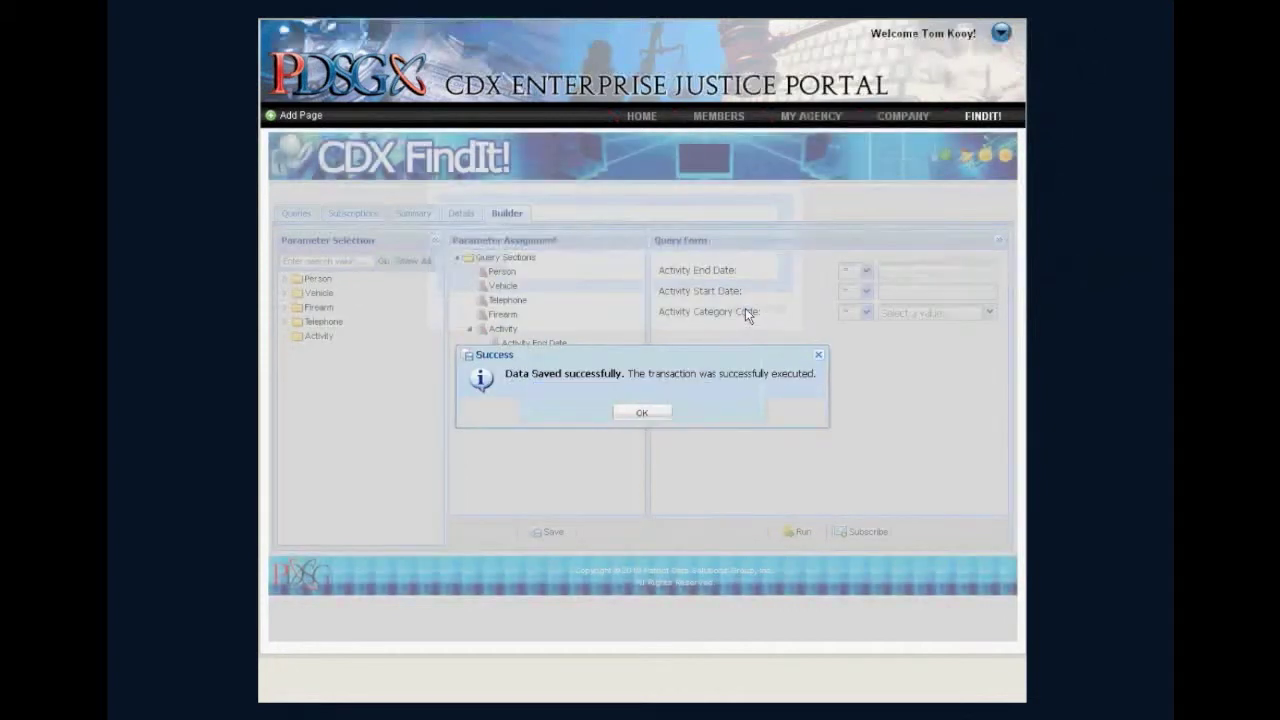
click(663, 417)
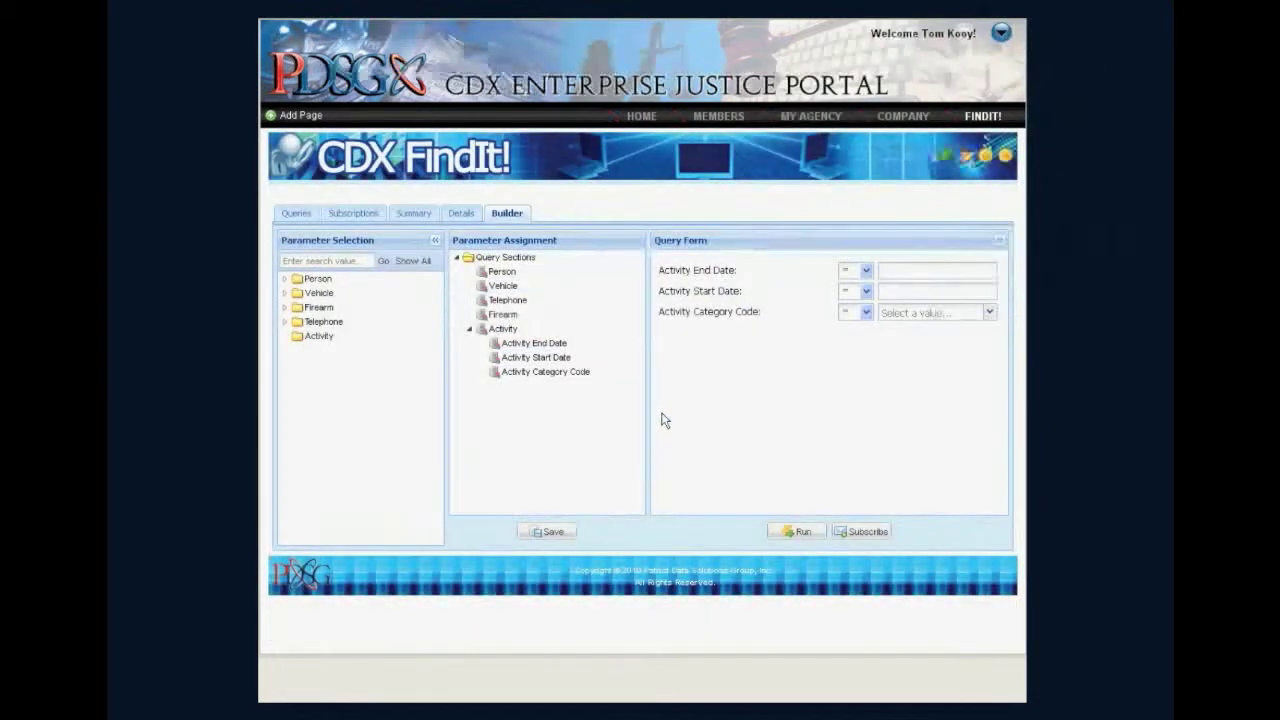
Open the Recent Activity Search query and run it with Activity Category Code set to Incident.
click(297, 212)
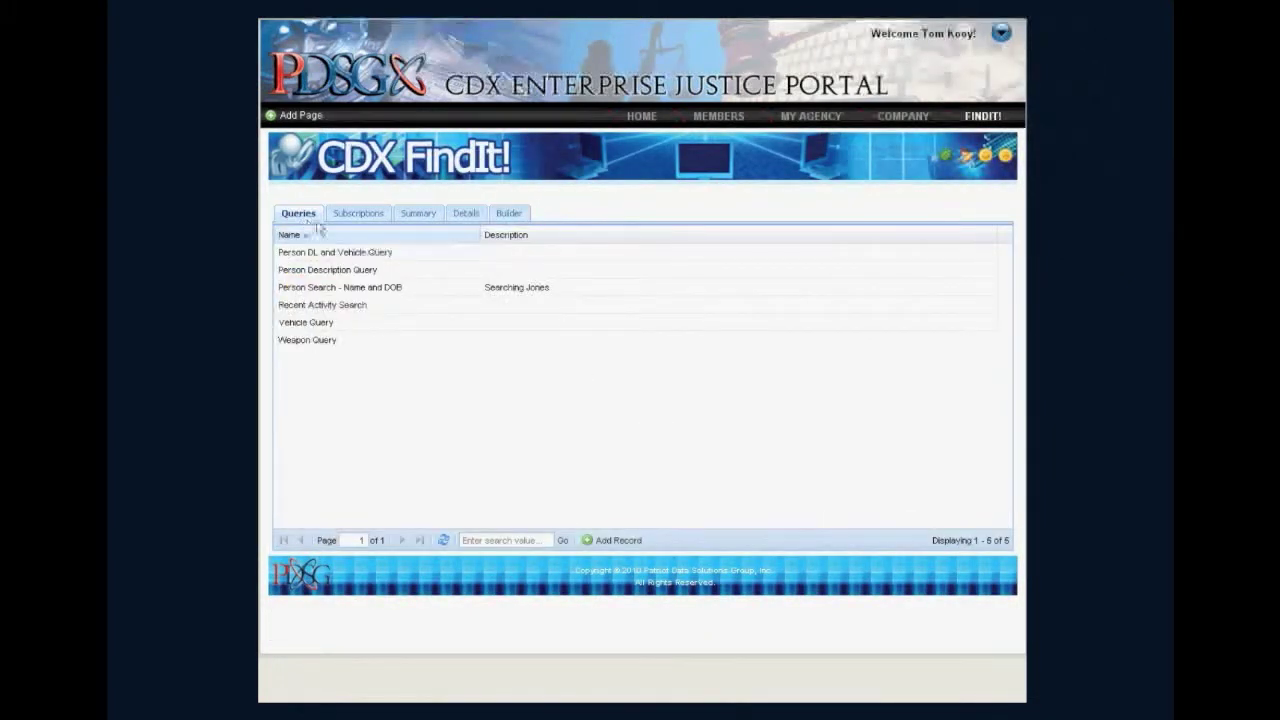
double_click(342, 313)
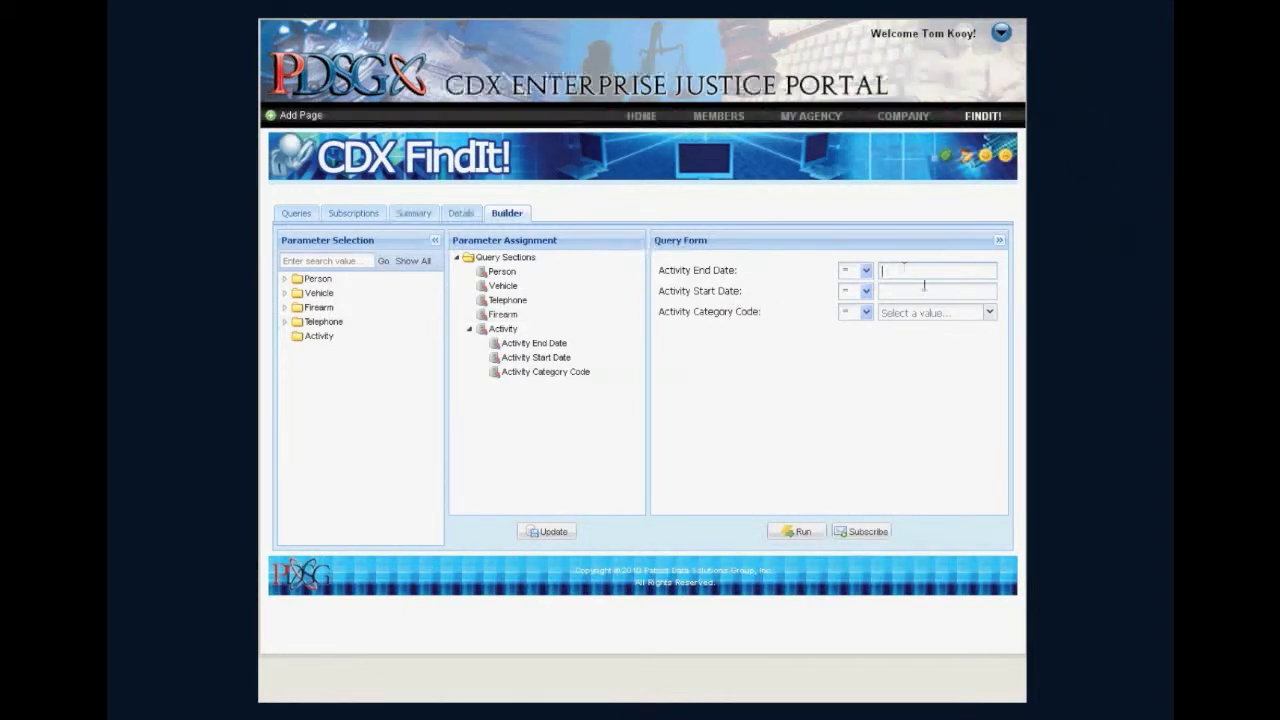
click(989, 314)
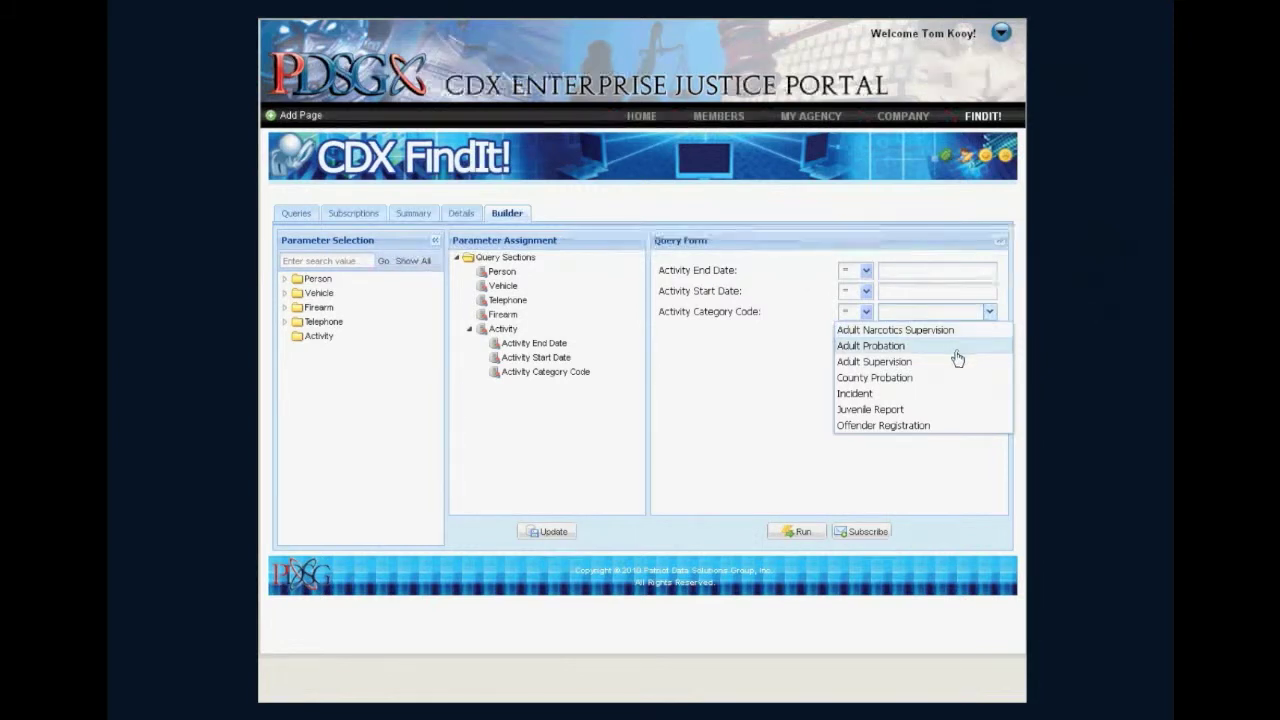
click(932, 394)
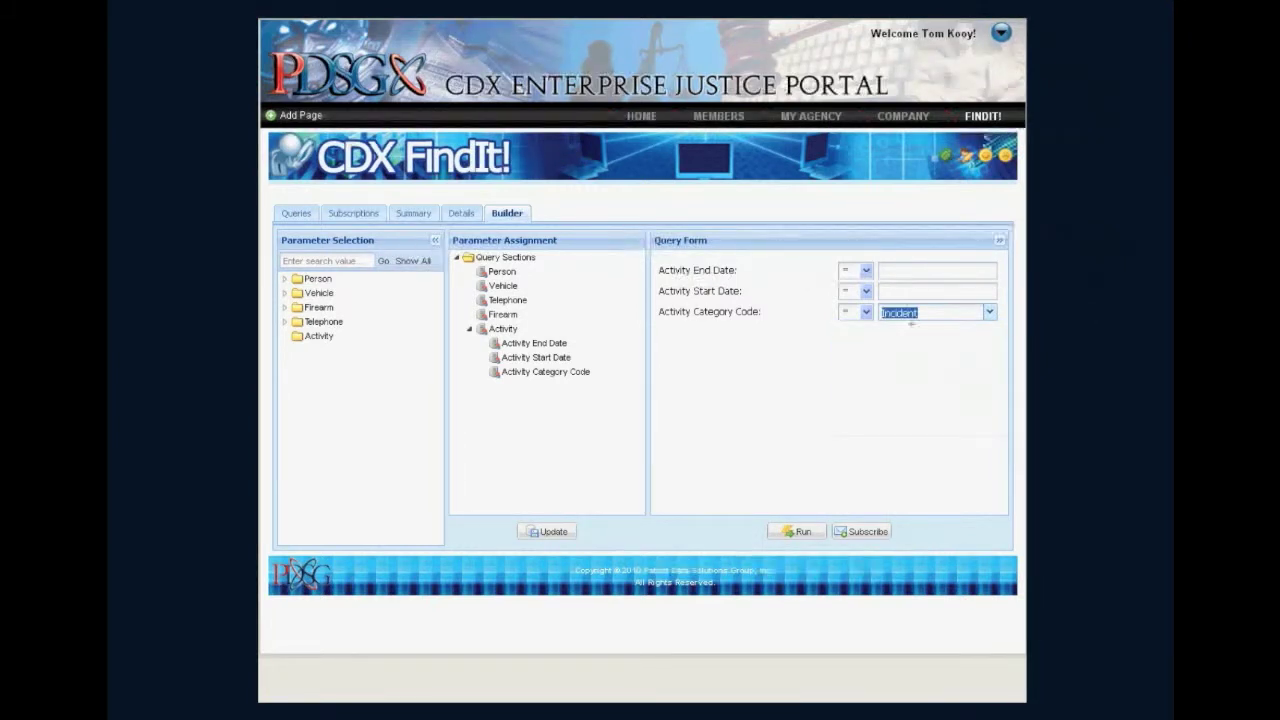
click(894, 270)
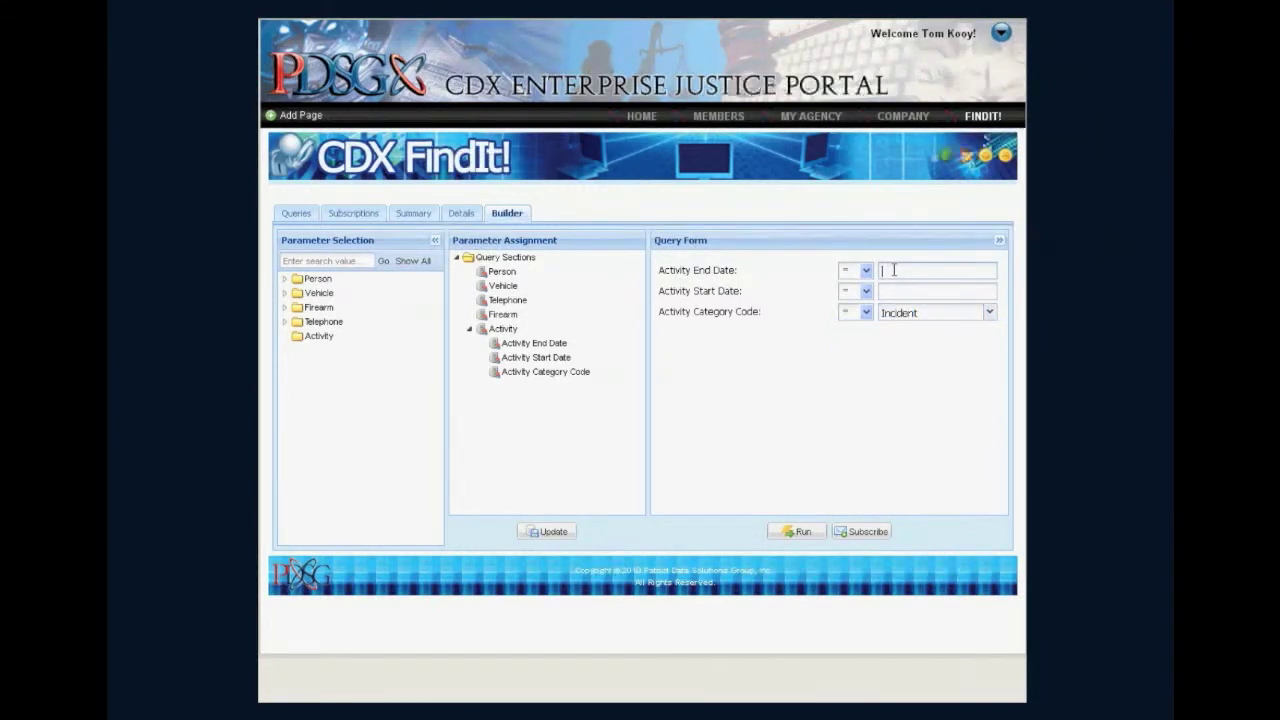
click(806, 534)
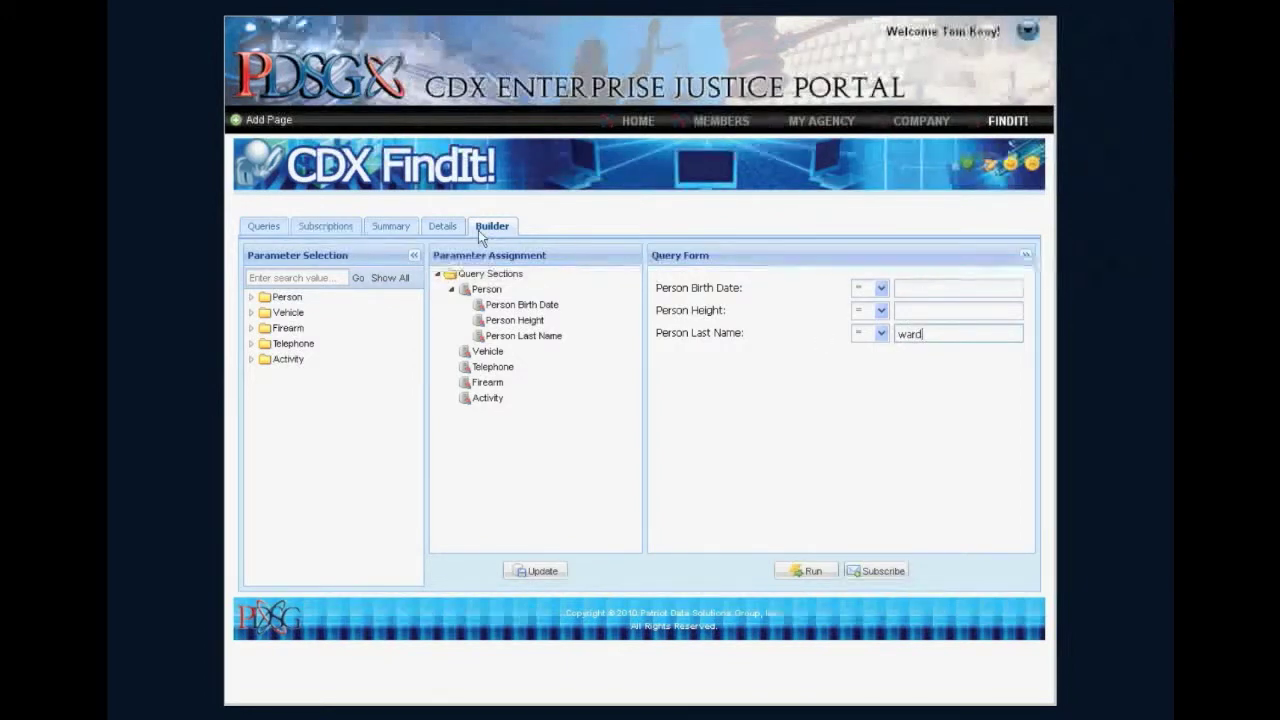
Review the person, vehicle and activity summary results and open a sex offender registry person record.
click(397, 227)
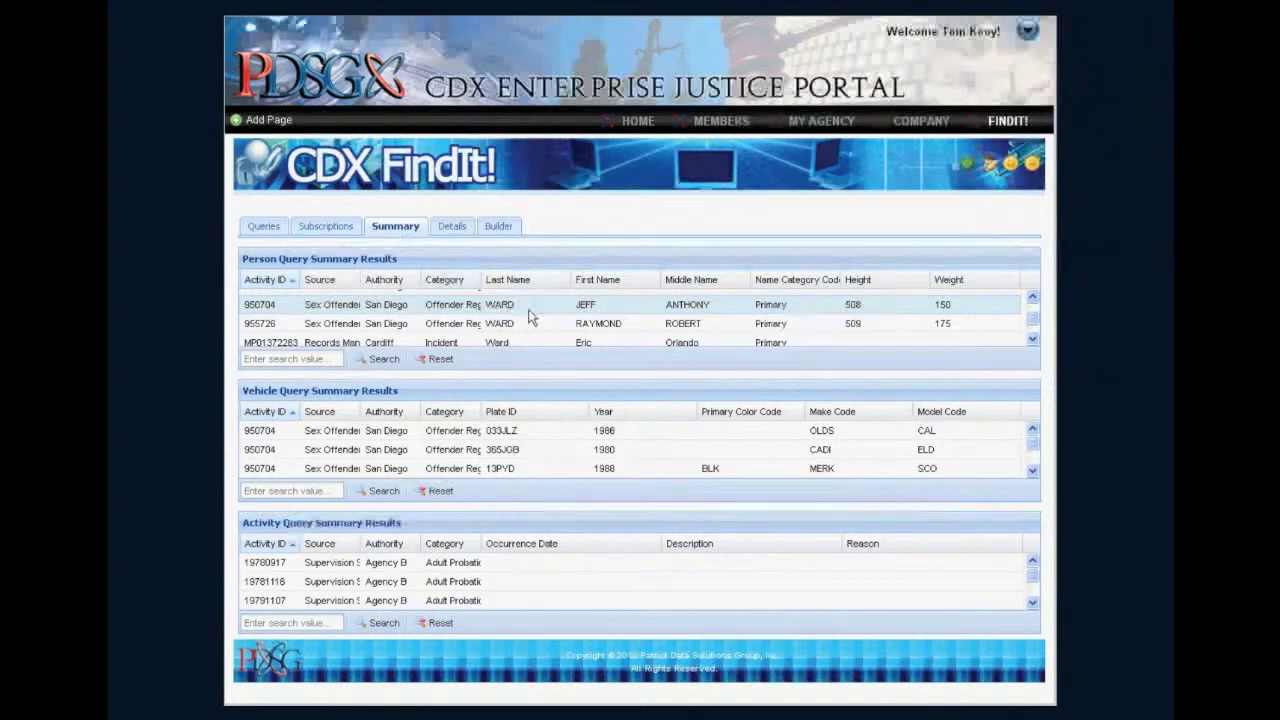
scroll(530, 317, down, 2)
scroll(530, 317, down, 3)
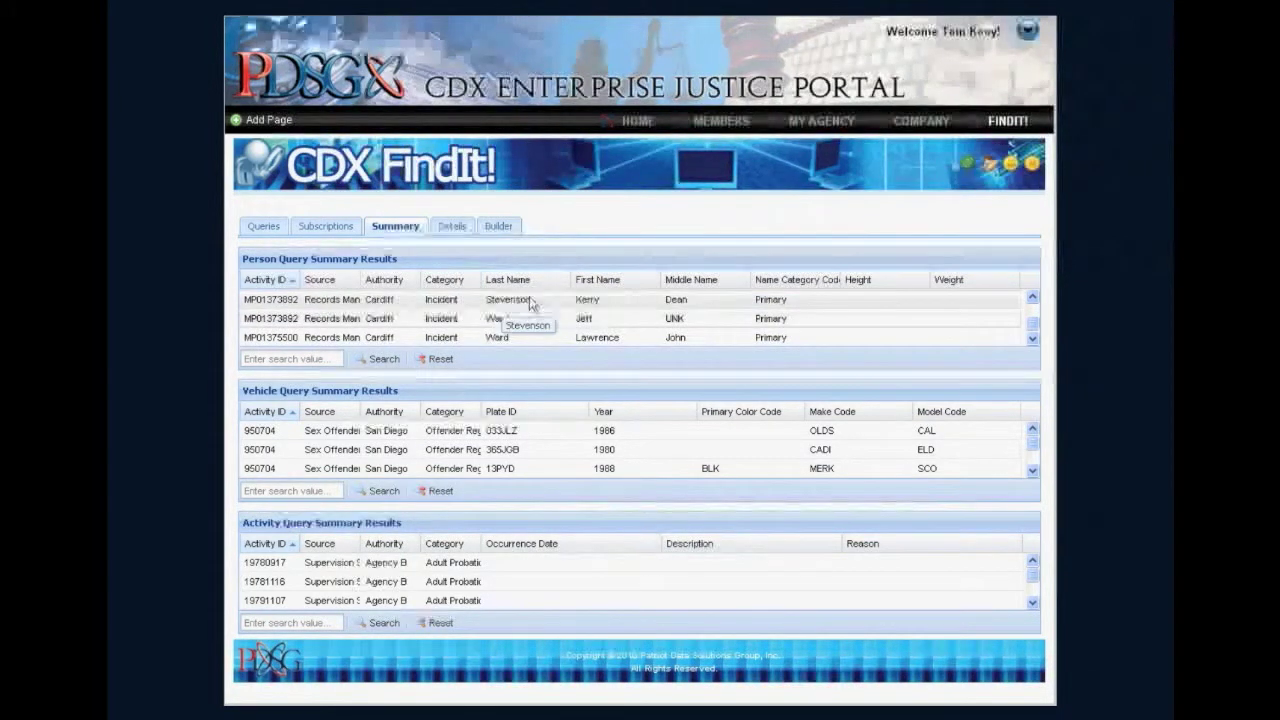
scroll(530, 325, down, 2)
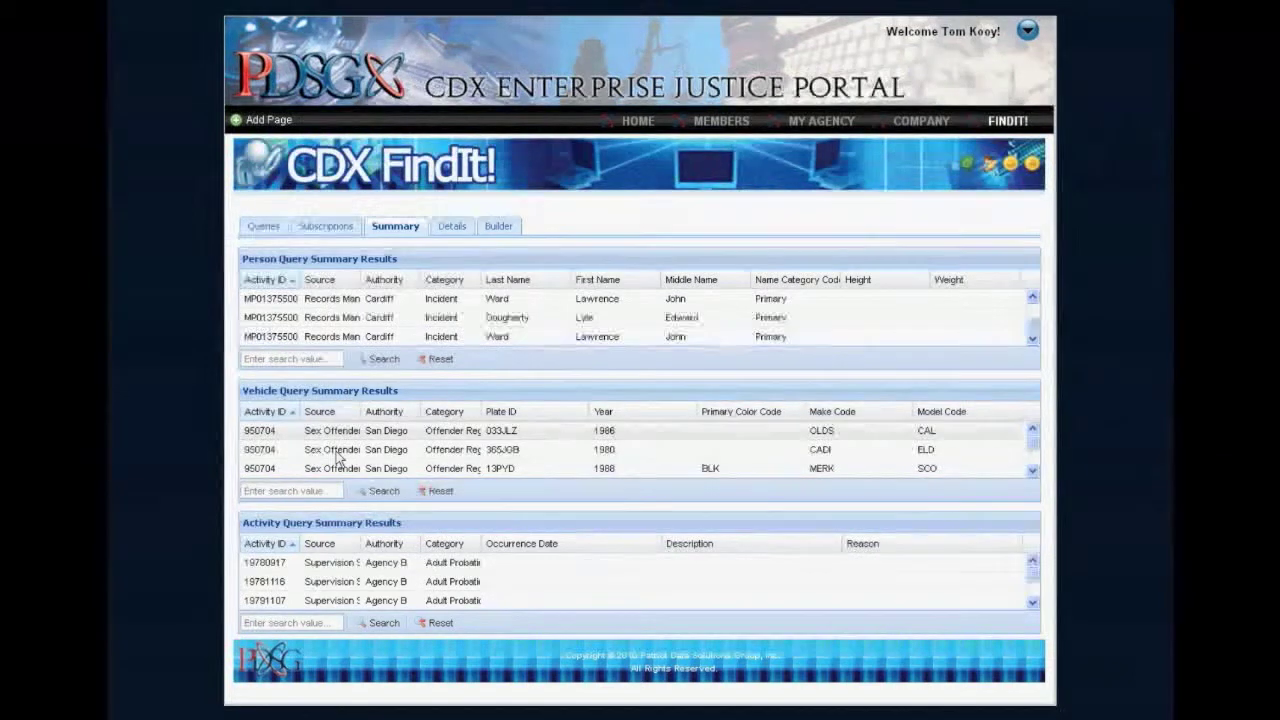
scroll(405, 565, down, 5)
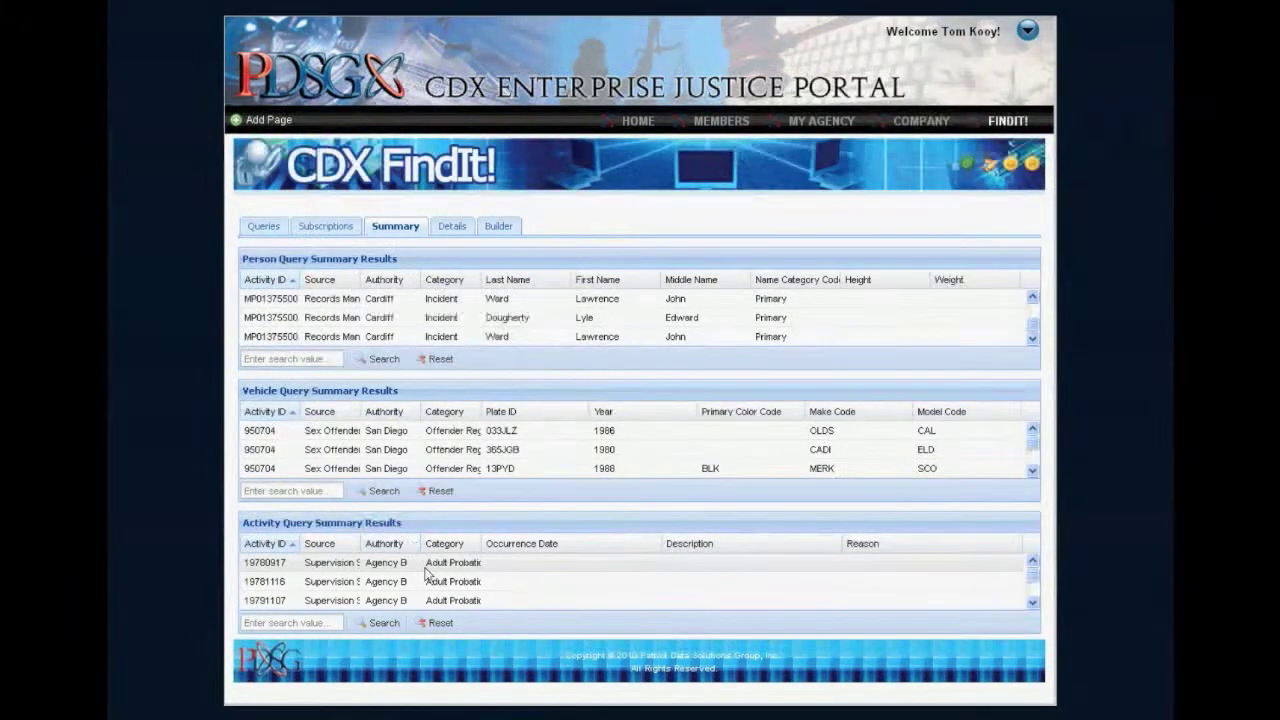
scroll(425, 577, down, 5)
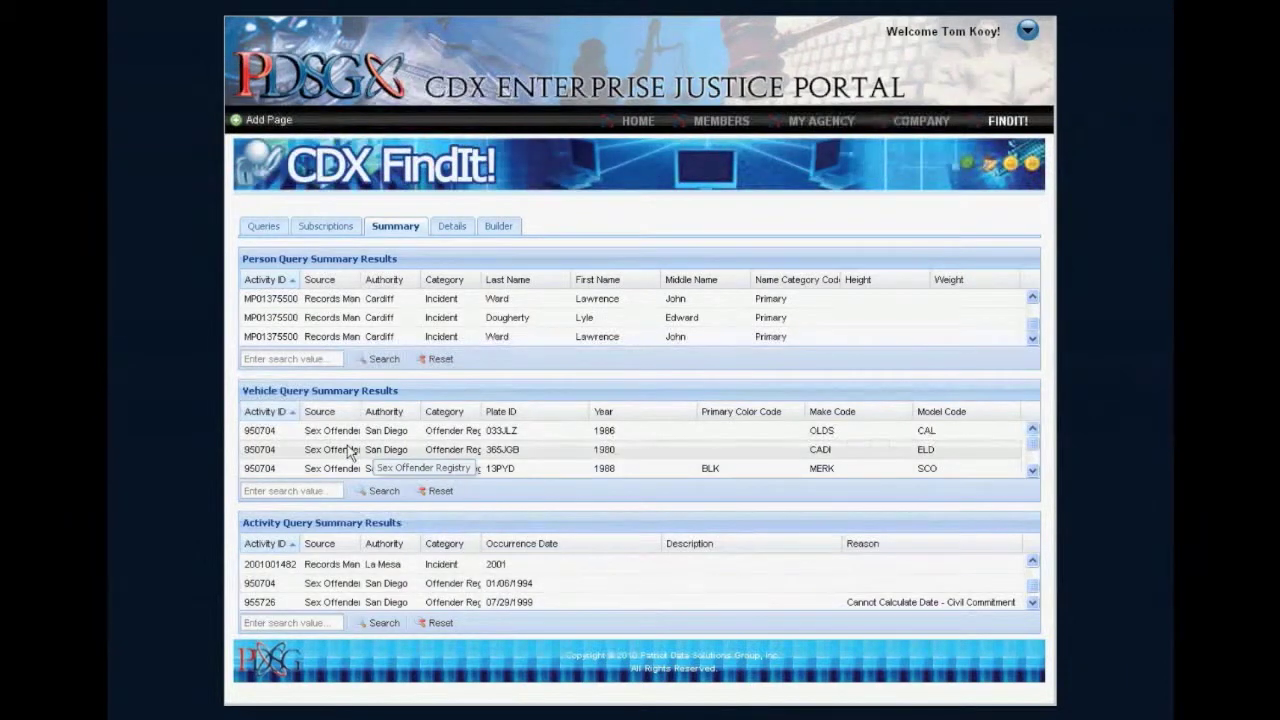
scroll(399, 325, up, 4)
scroll(399, 333, down, 1)
scroll(399, 333, up, 1)
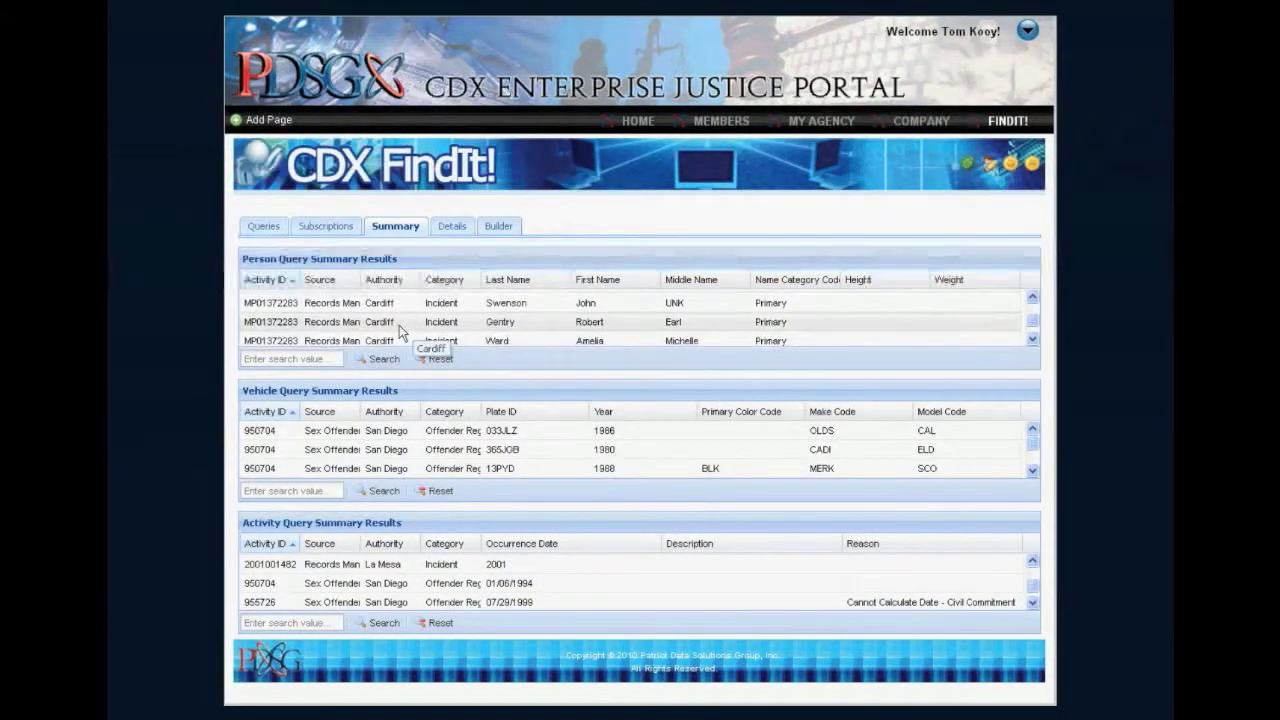
scroll(399, 333, up, 3)
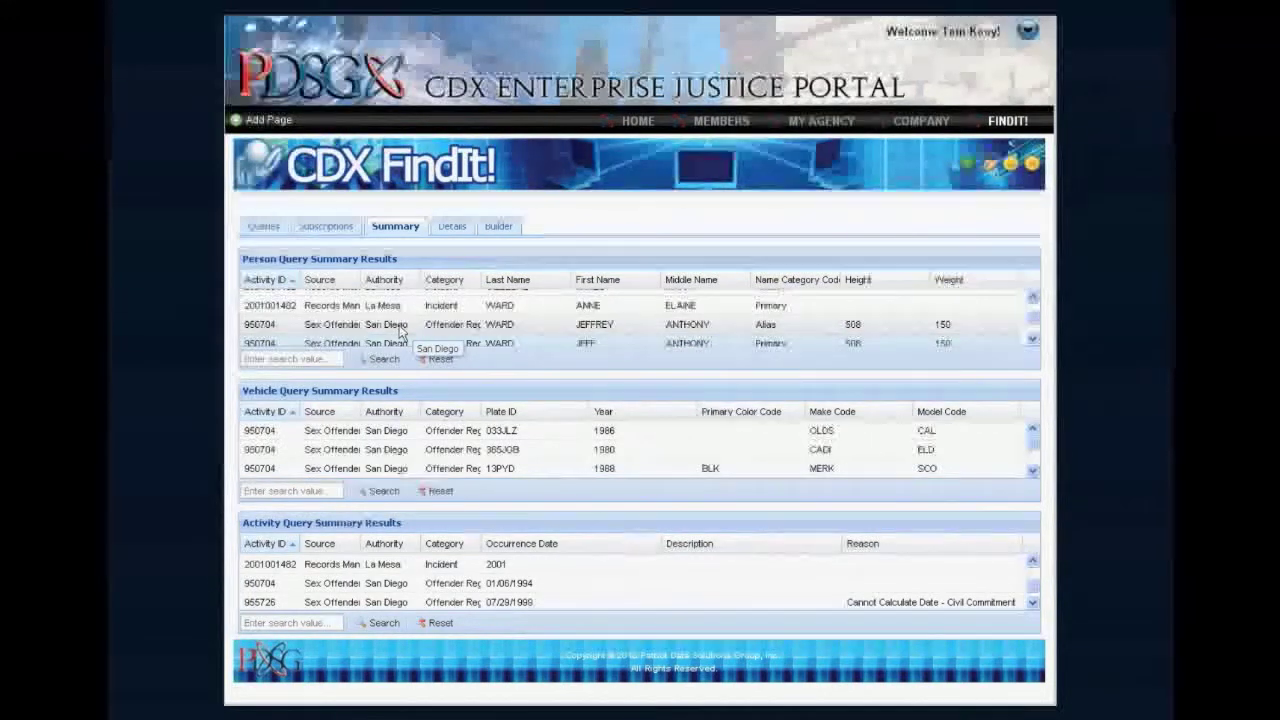
double_click(604, 328)
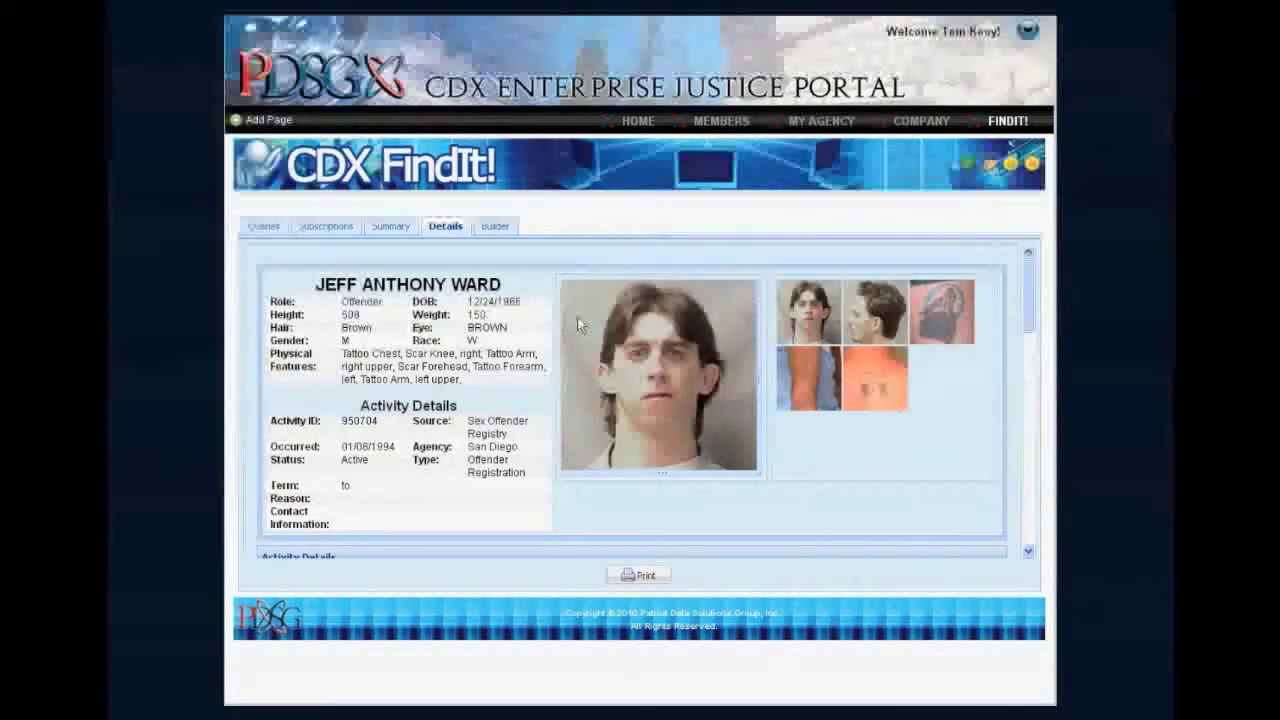
Open the record's details and view each of the person's photos and tattoo images.
click(448, 229)
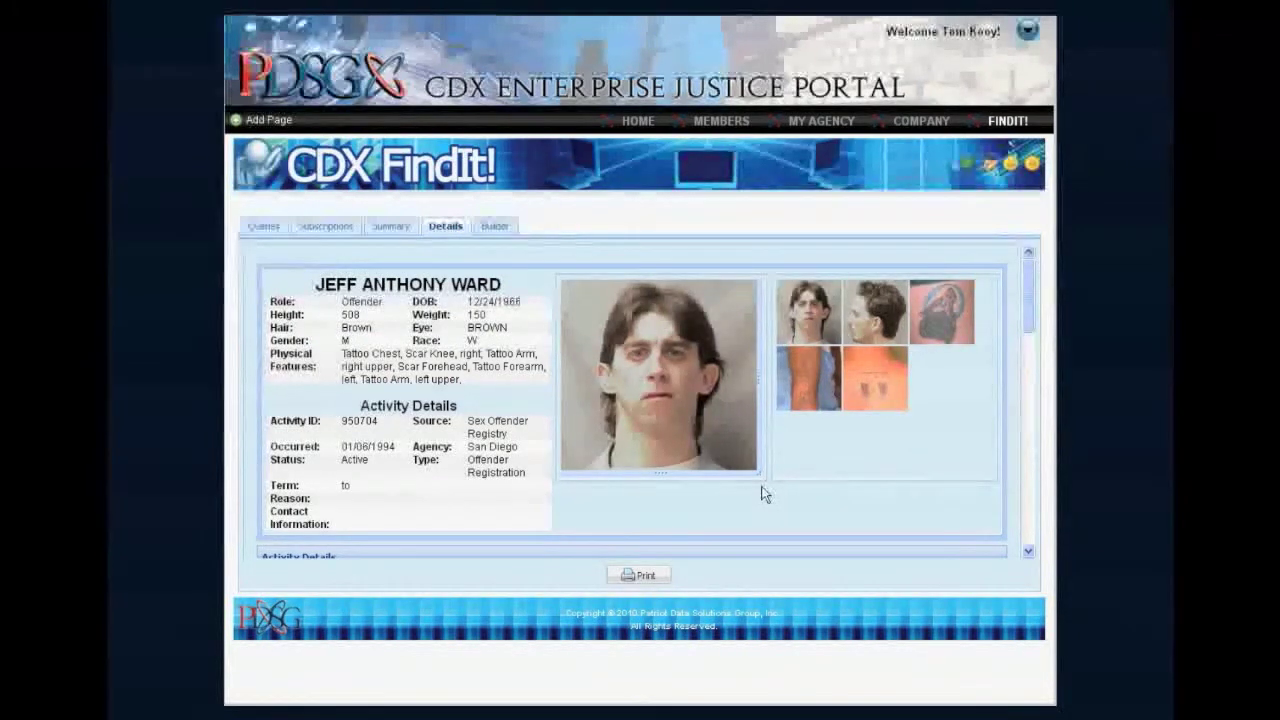
drag(766, 482, 814, 564)
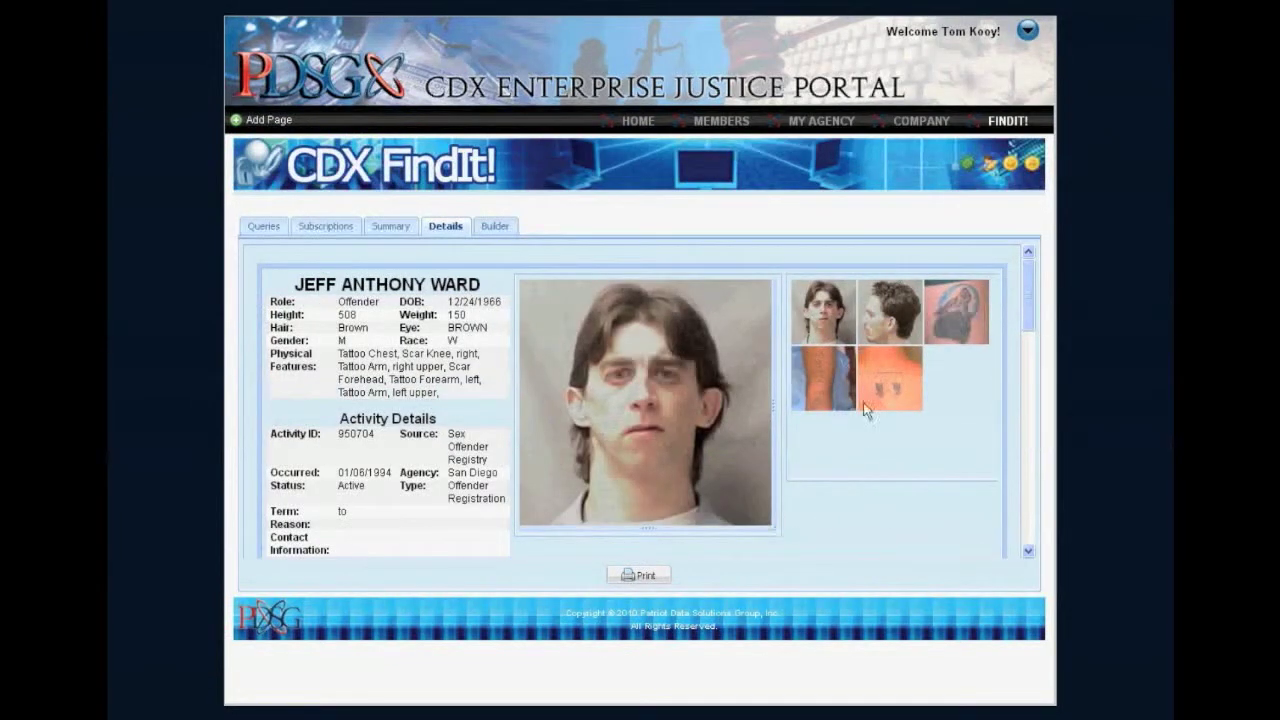
click(886, 320)
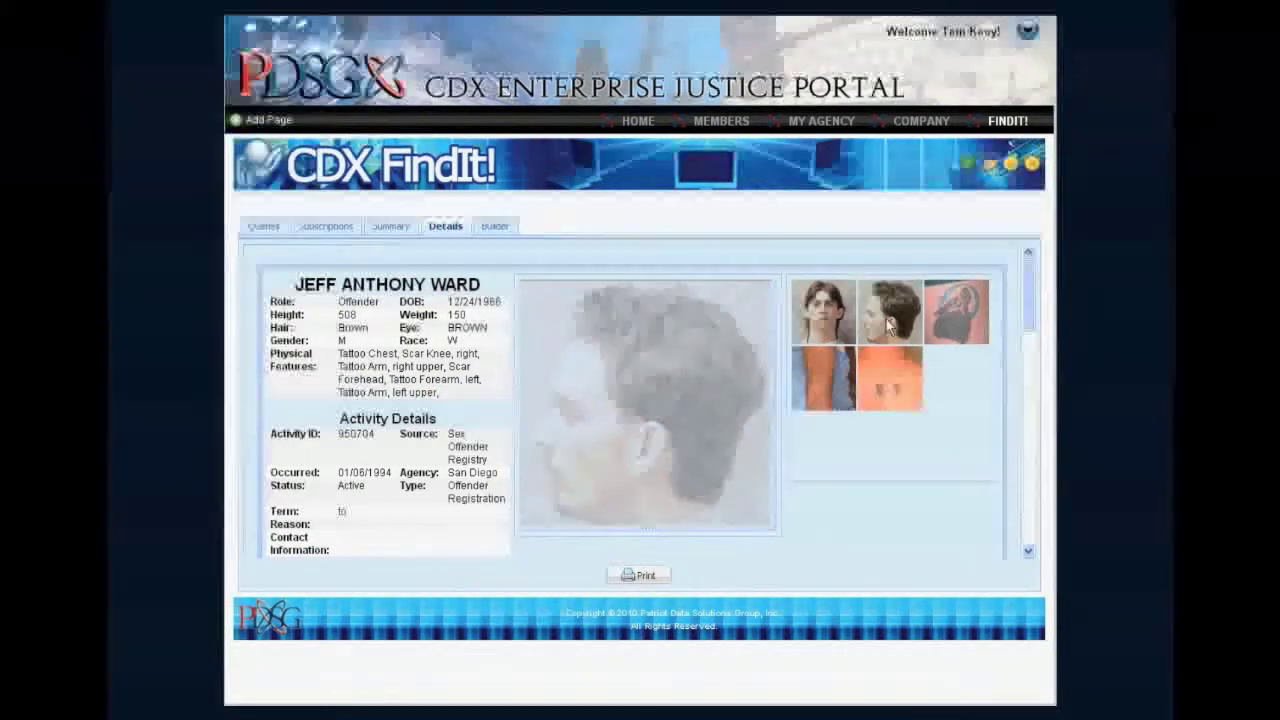
click(962, 313)
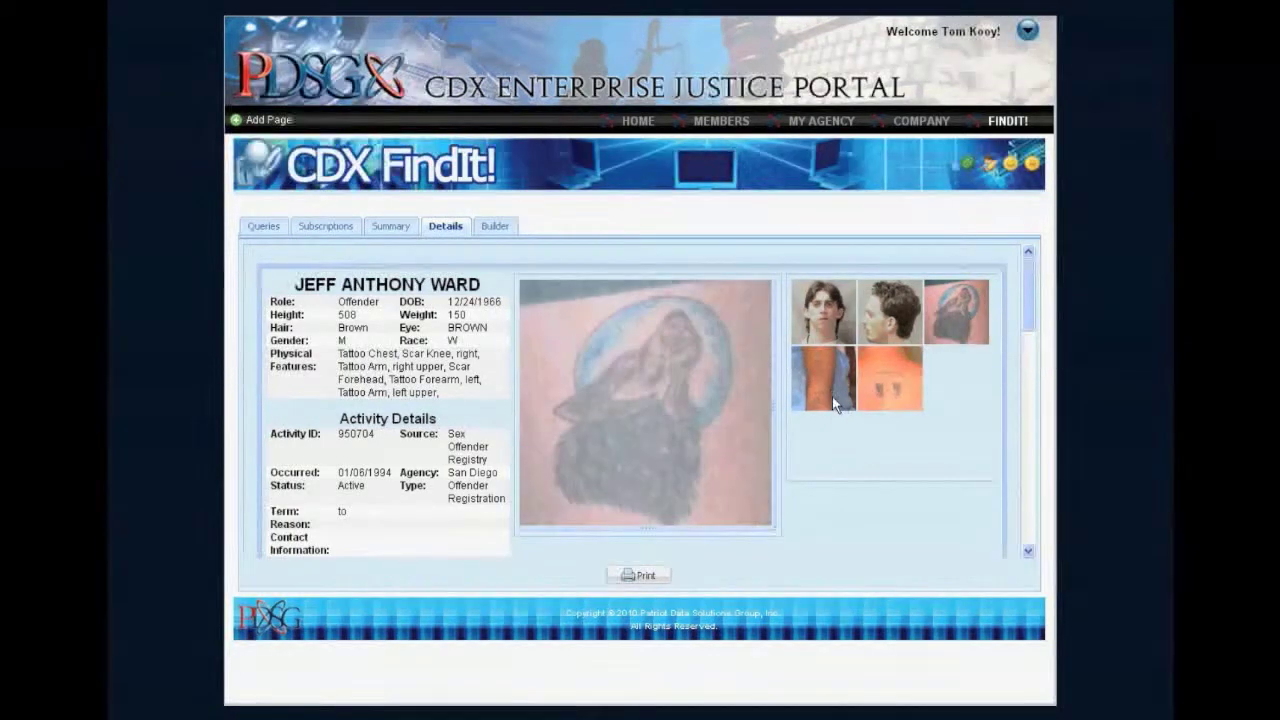
click(829, 388)
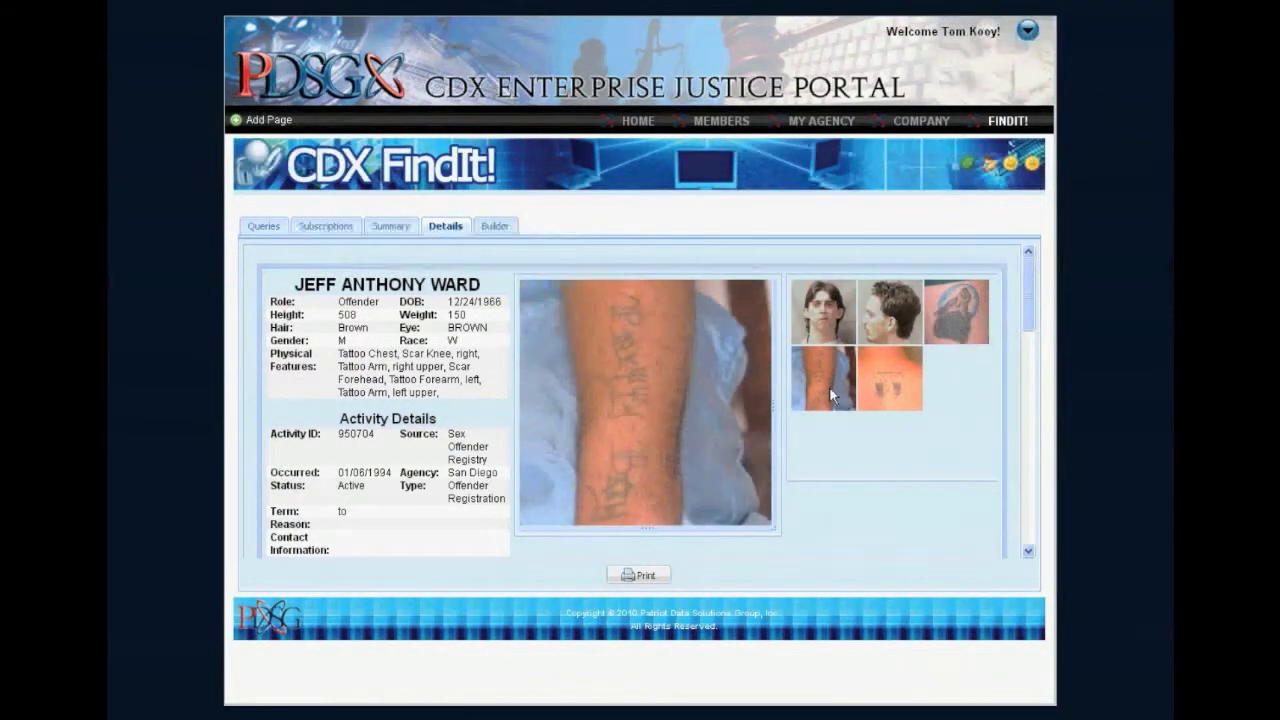
scroll(831, 410, down, 3)
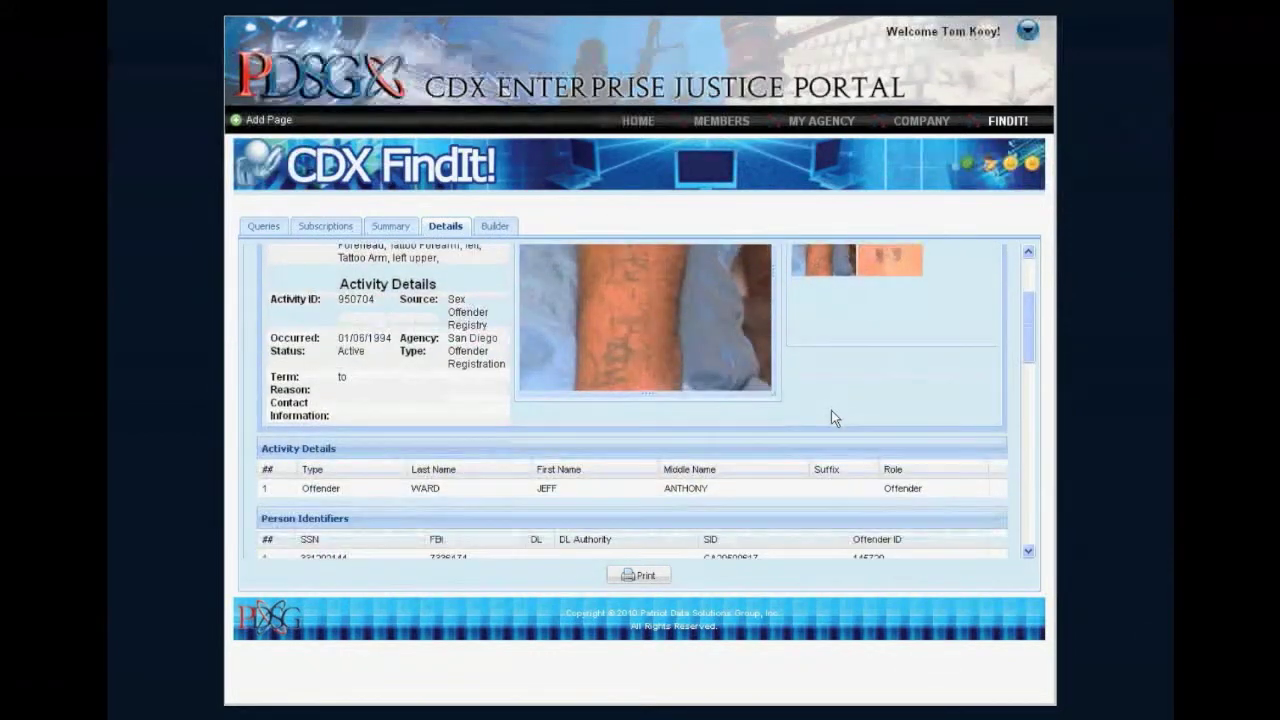
scroll(831, 410, down, 3)
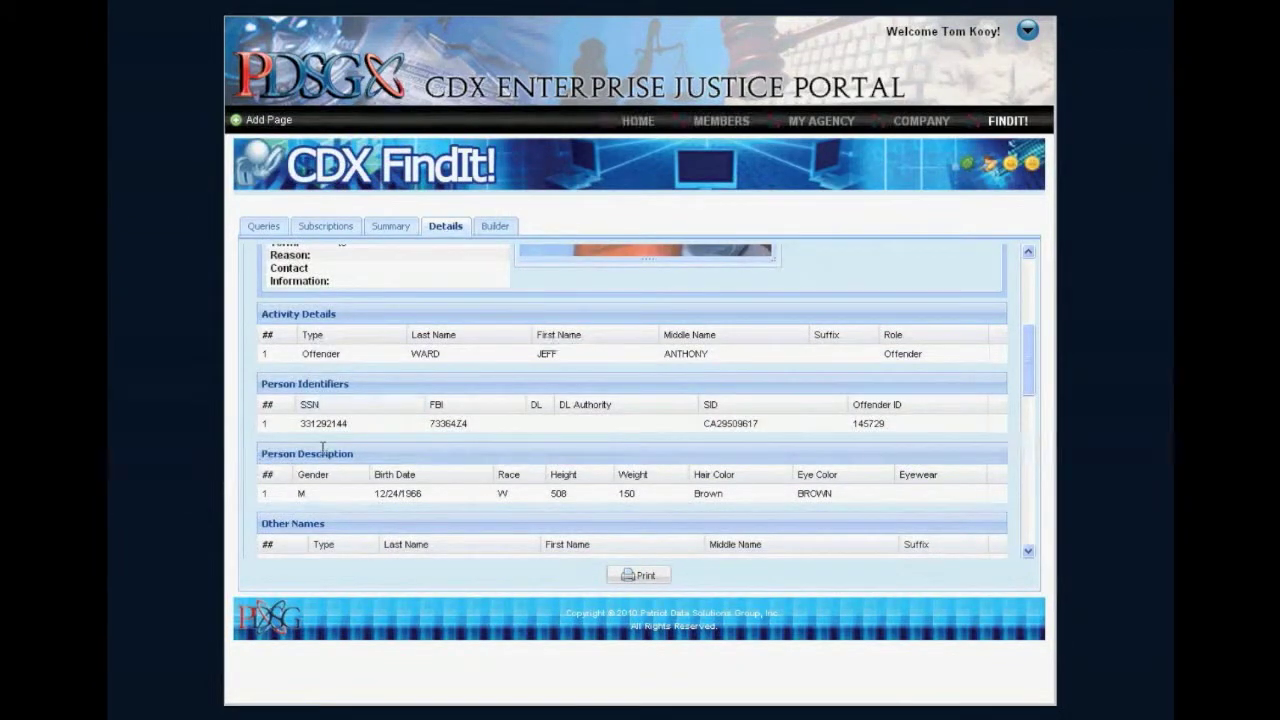
scroll(322, 450, down, 5)
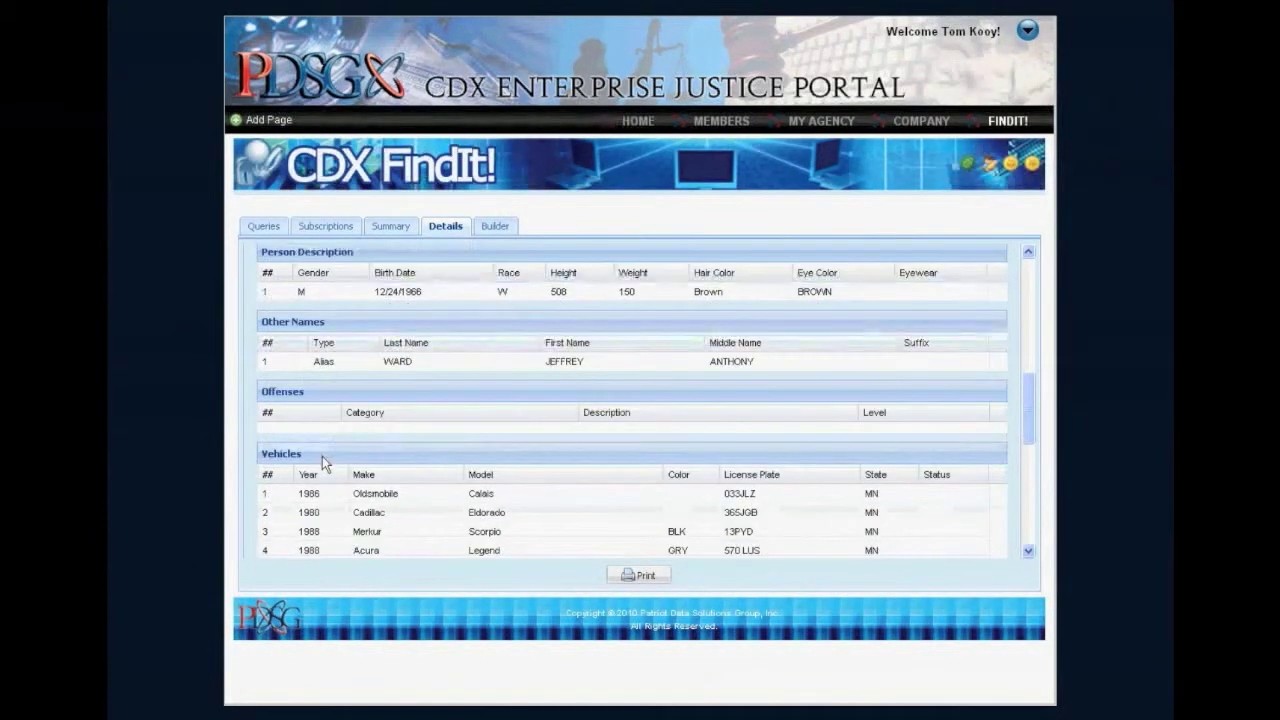
scroll(322, 456, down, 3)
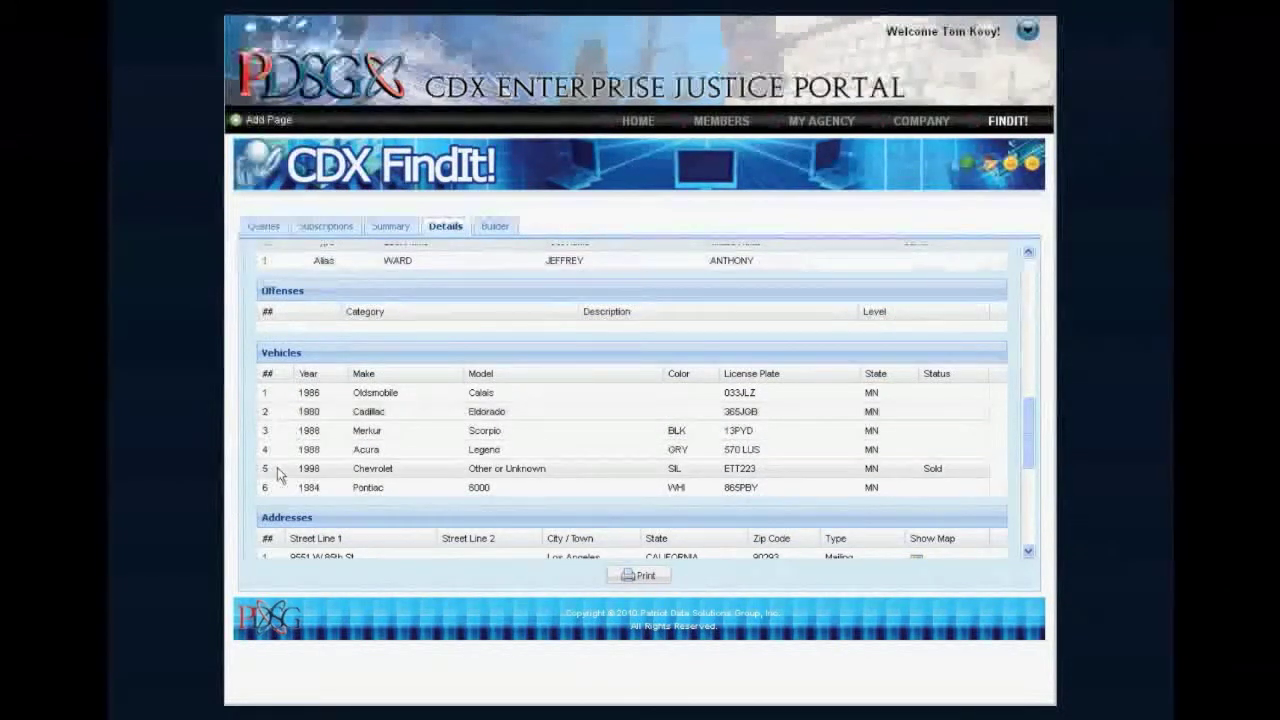
scroll(278, 491, down, 5)
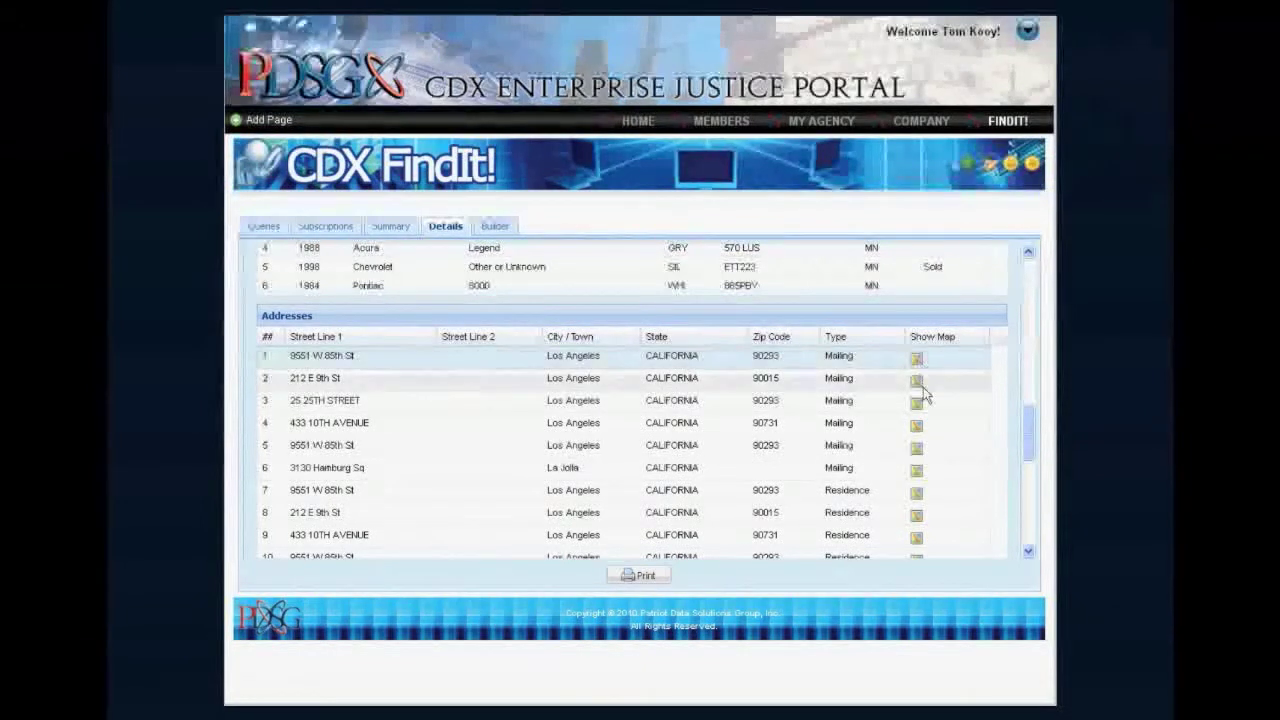
click(917, 472)
scroll(909, 469, down, 3)
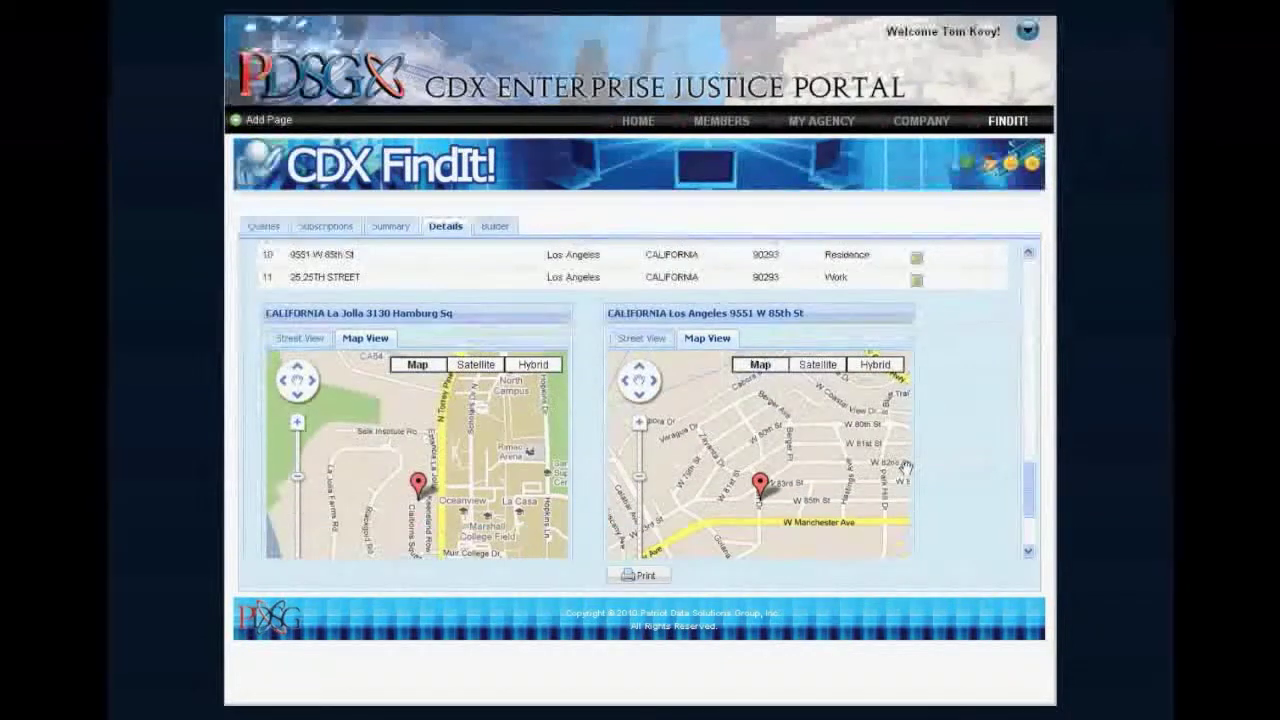
scroll(907, 466, down, 2)
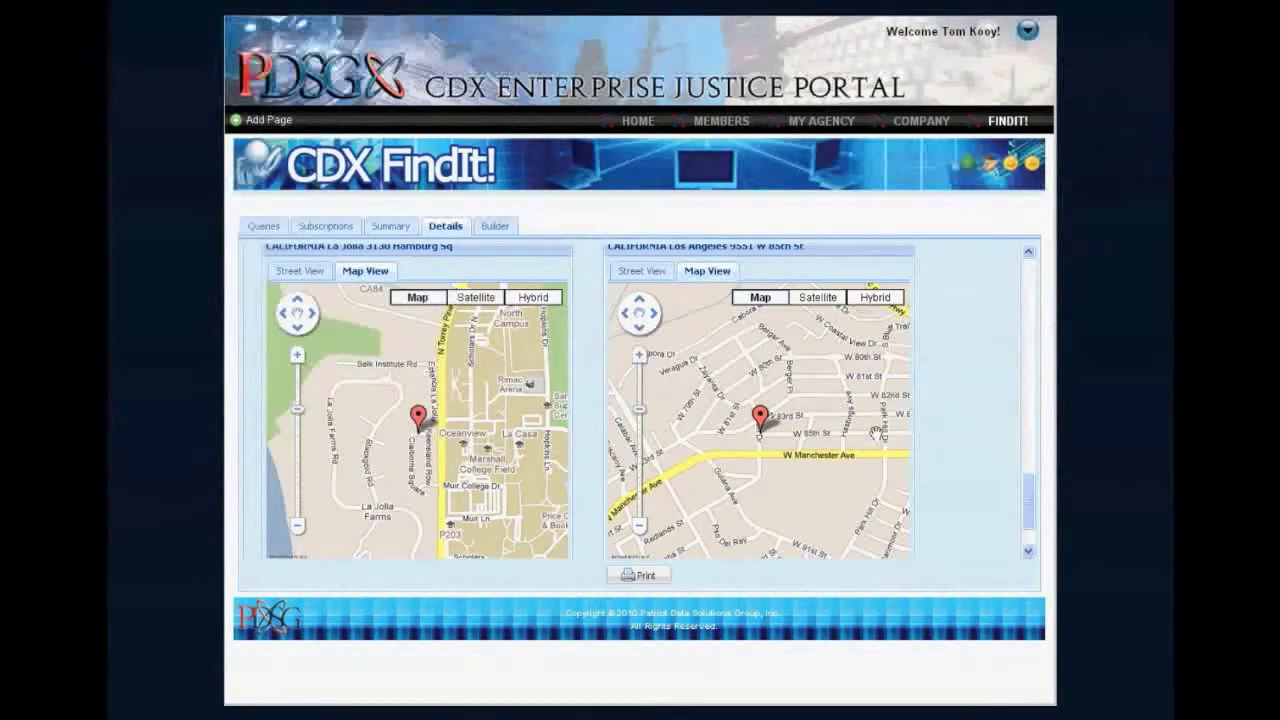
click(814, 302)
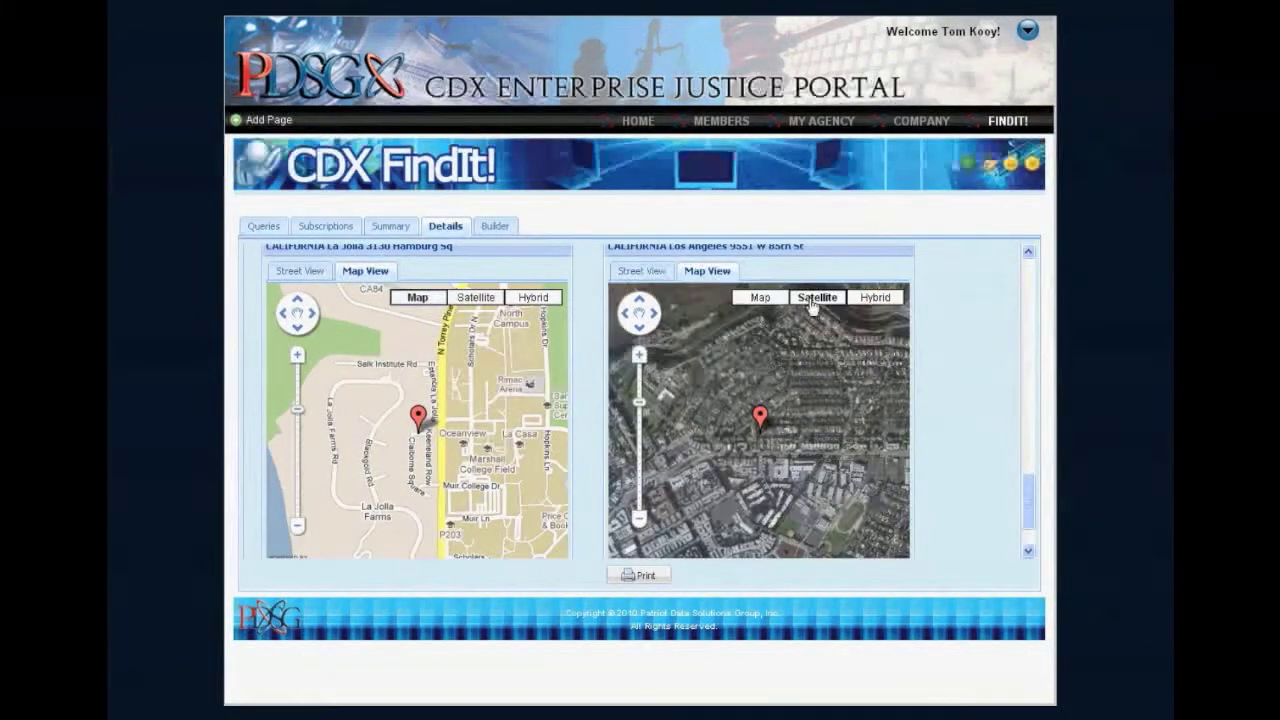
click(638, 358)
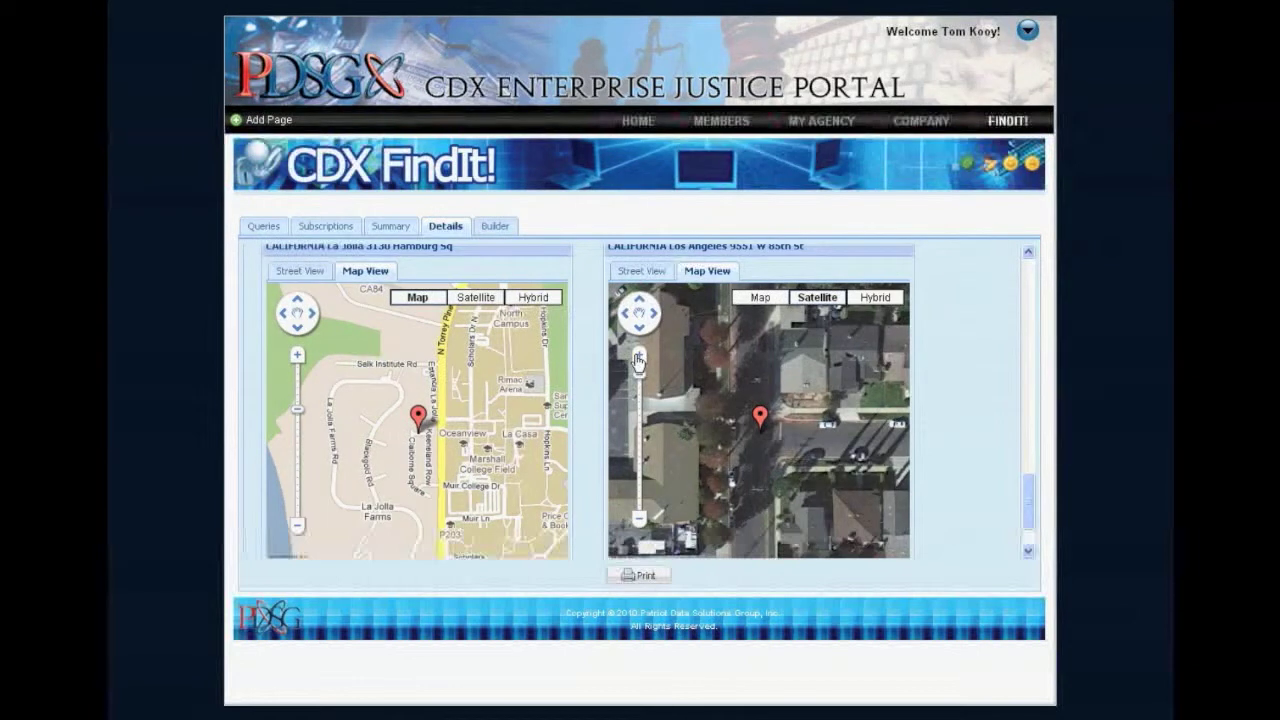
click(638, 357)
mouse_move(700, 371)
mouse_down()
mouse_move(698, 441)
mouse_move(673, 477)
mouse_up()
click(642, 271)
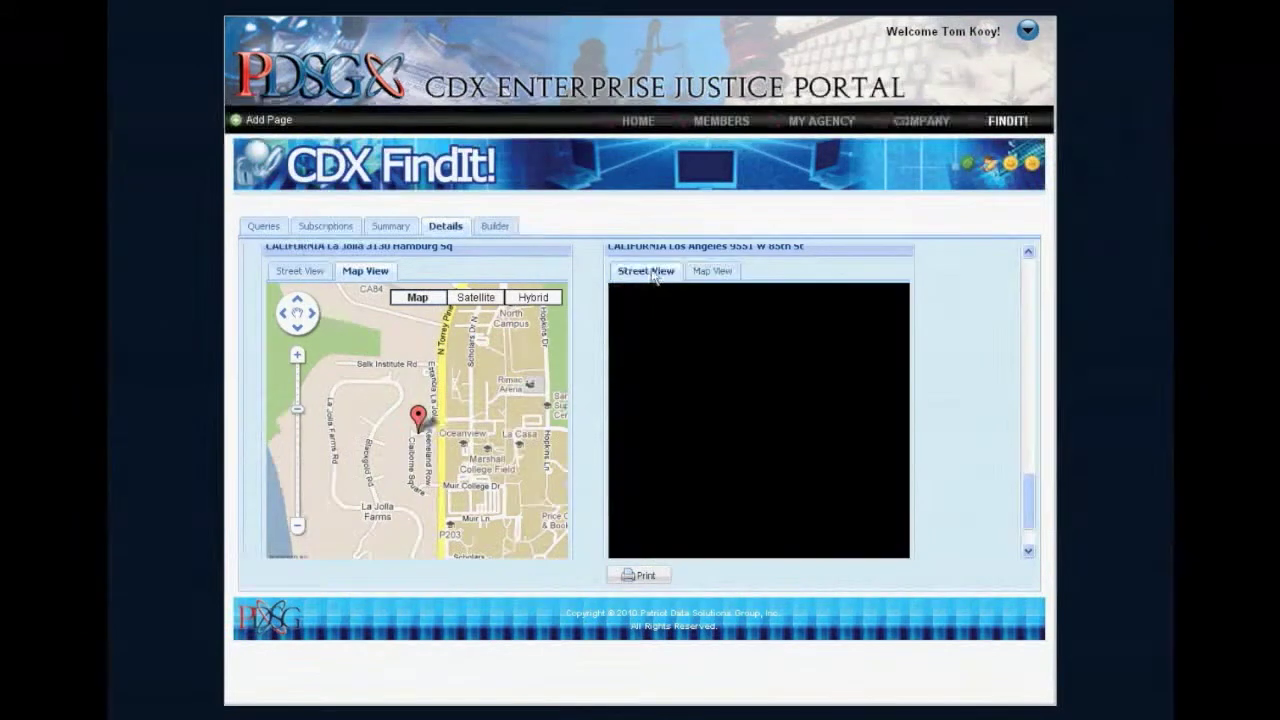
drag(714, 404, 922, 412)
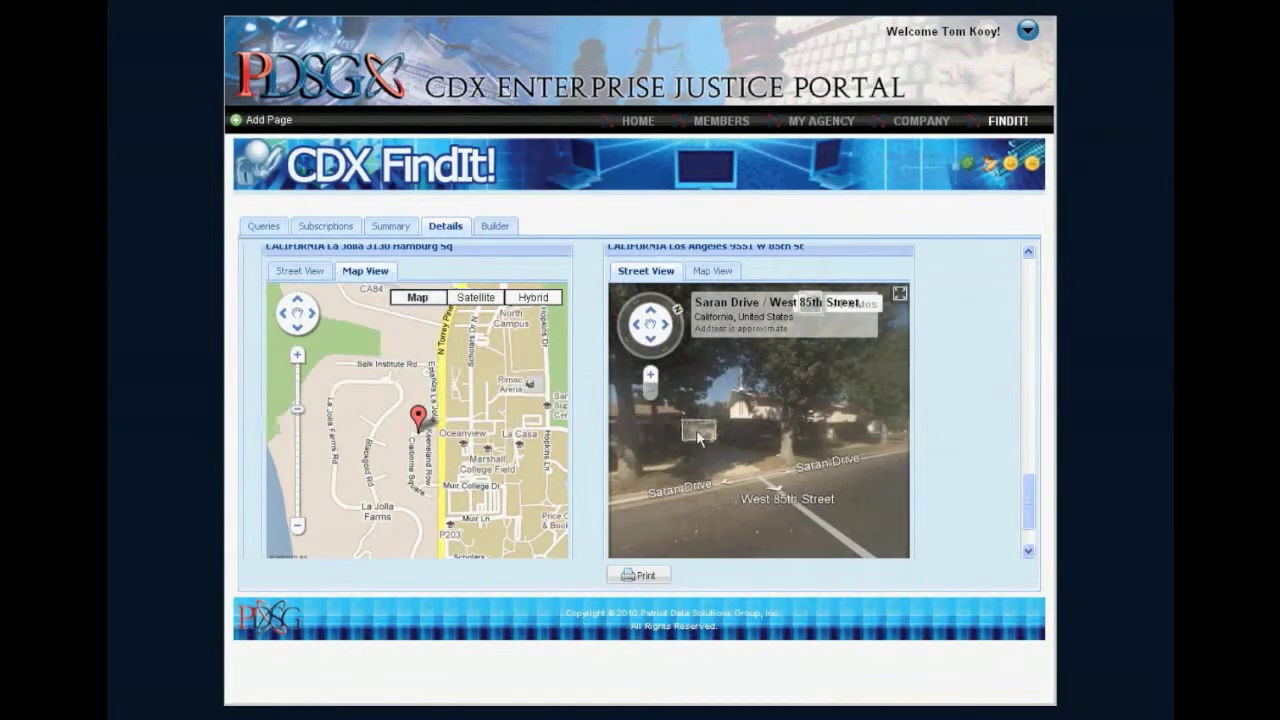
drag(698, 437, 870, 403)
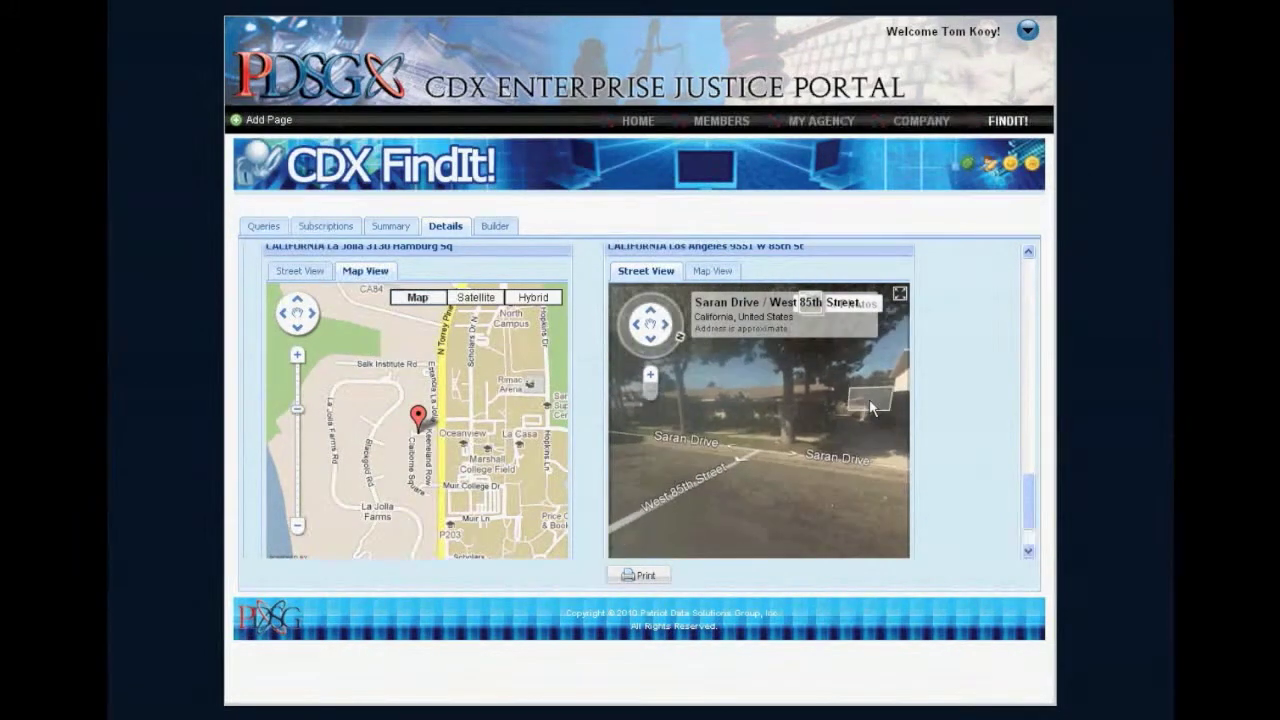
click(764, 422)
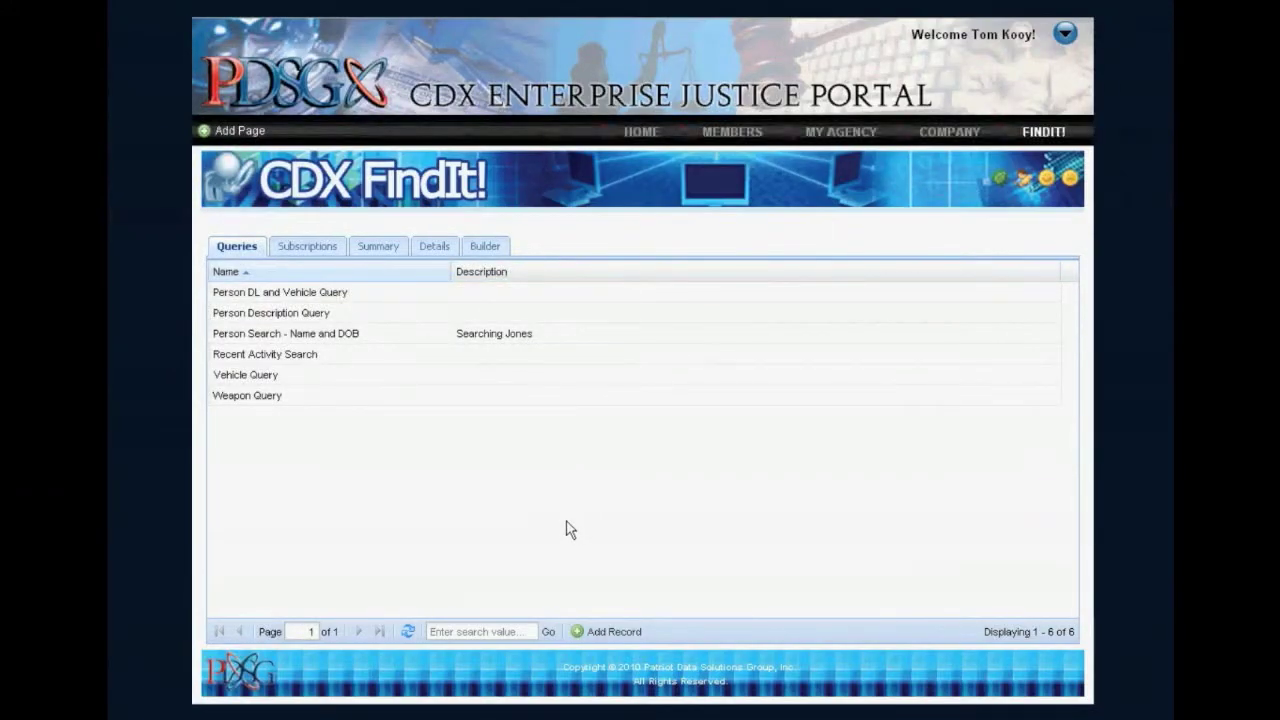
Start a new subscription and add Person First Name and Person Last Name to its Person section.
click(320, 247)
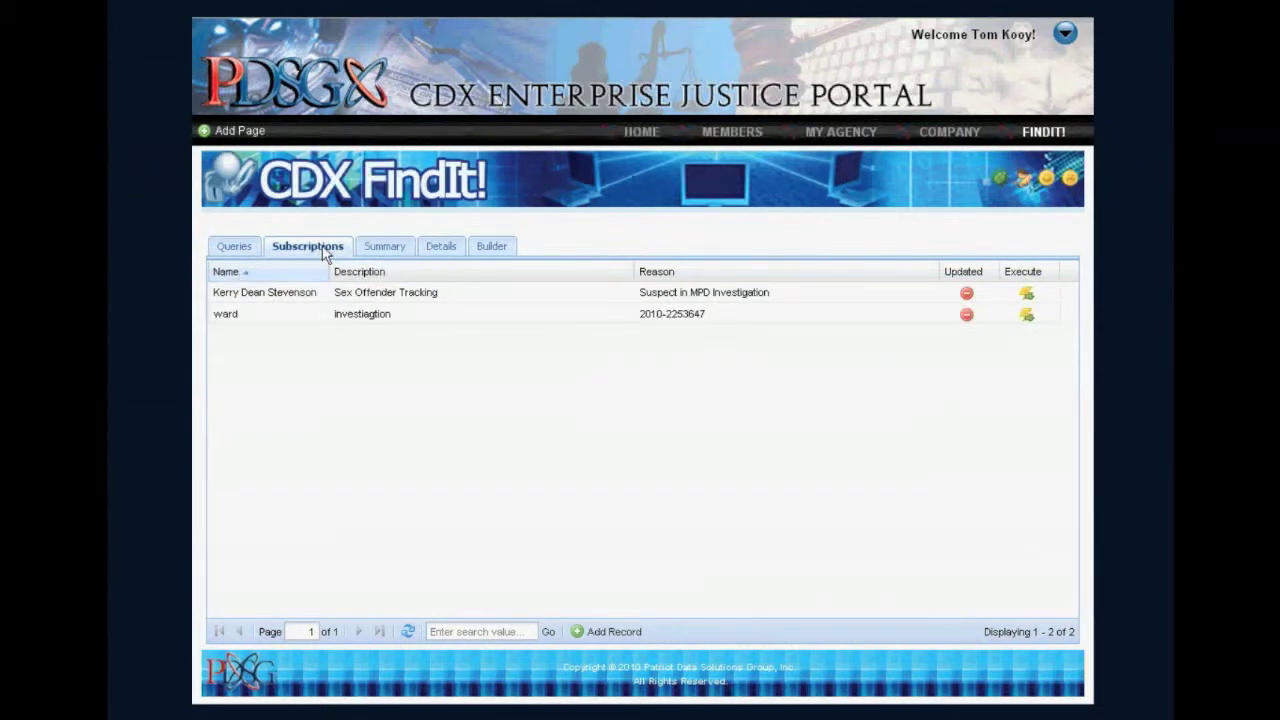
click(612, 632)
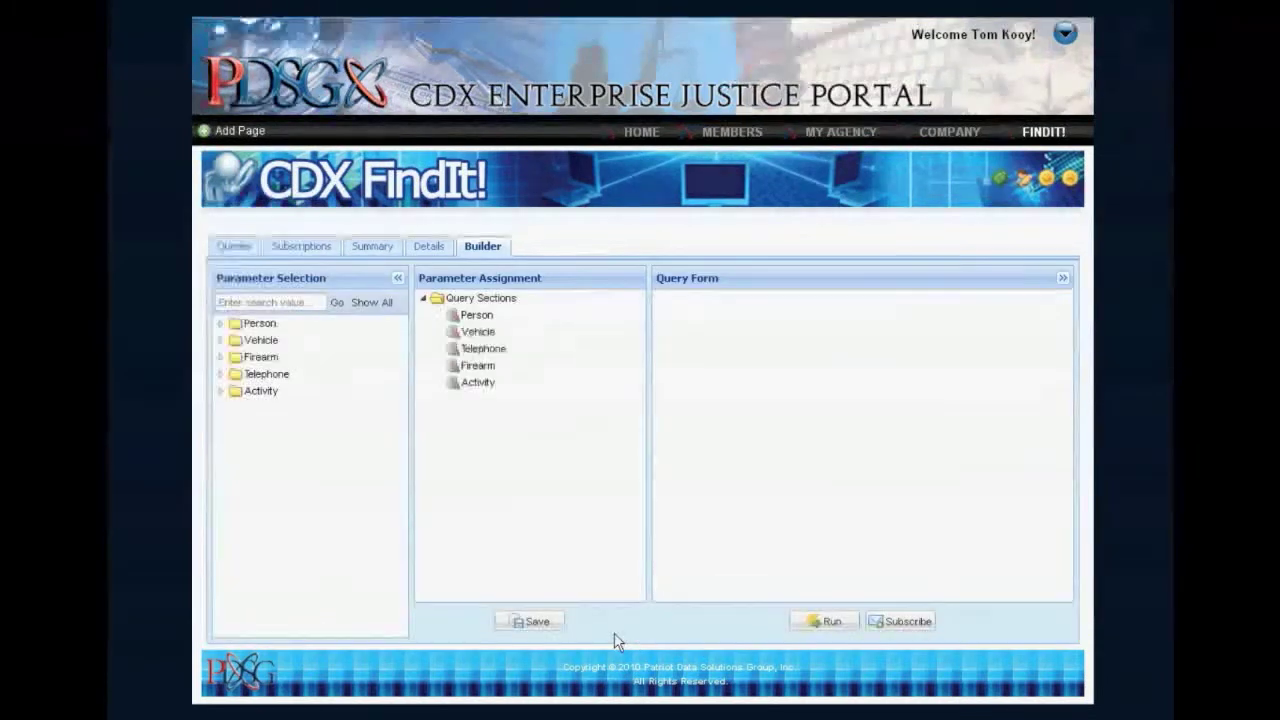
click(268, 327)
drag(303, 426, 465, 334)
drag(318, 458, 470, 335)
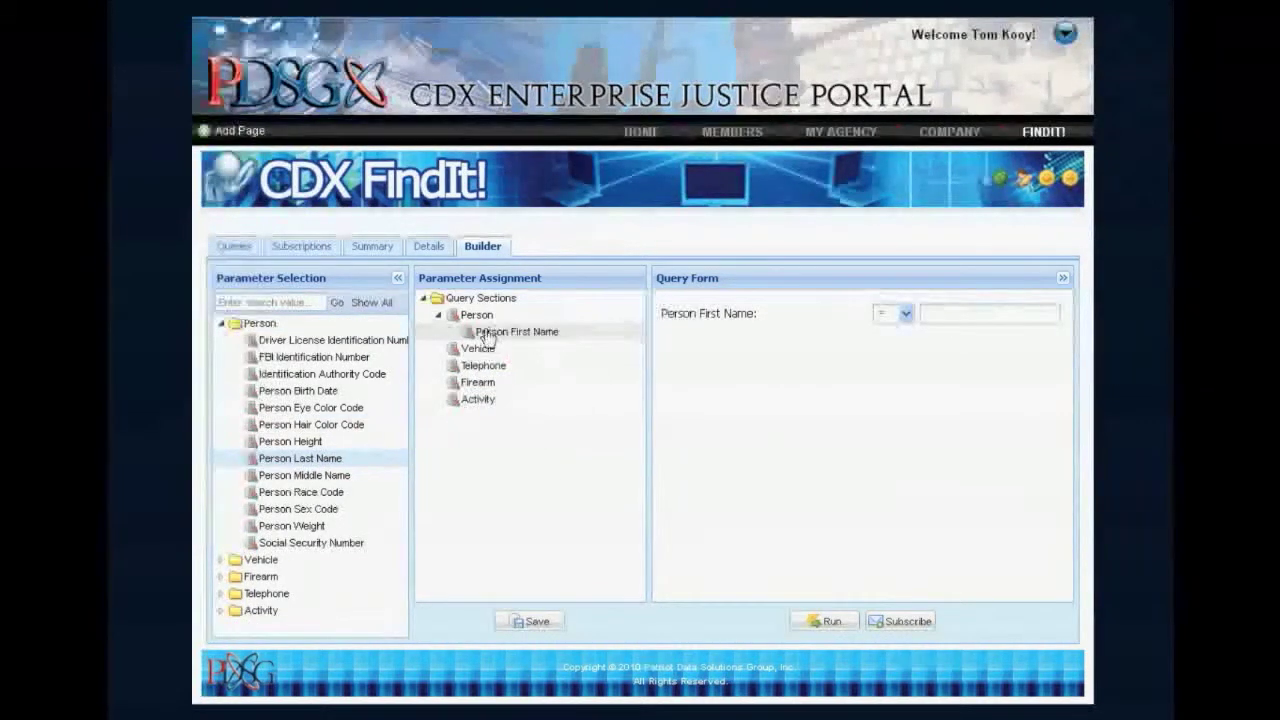
drag(337, 462, 572, 347)
Enter the suspect's first and last name in the query form and start subscribing to it.
click(956, 313)
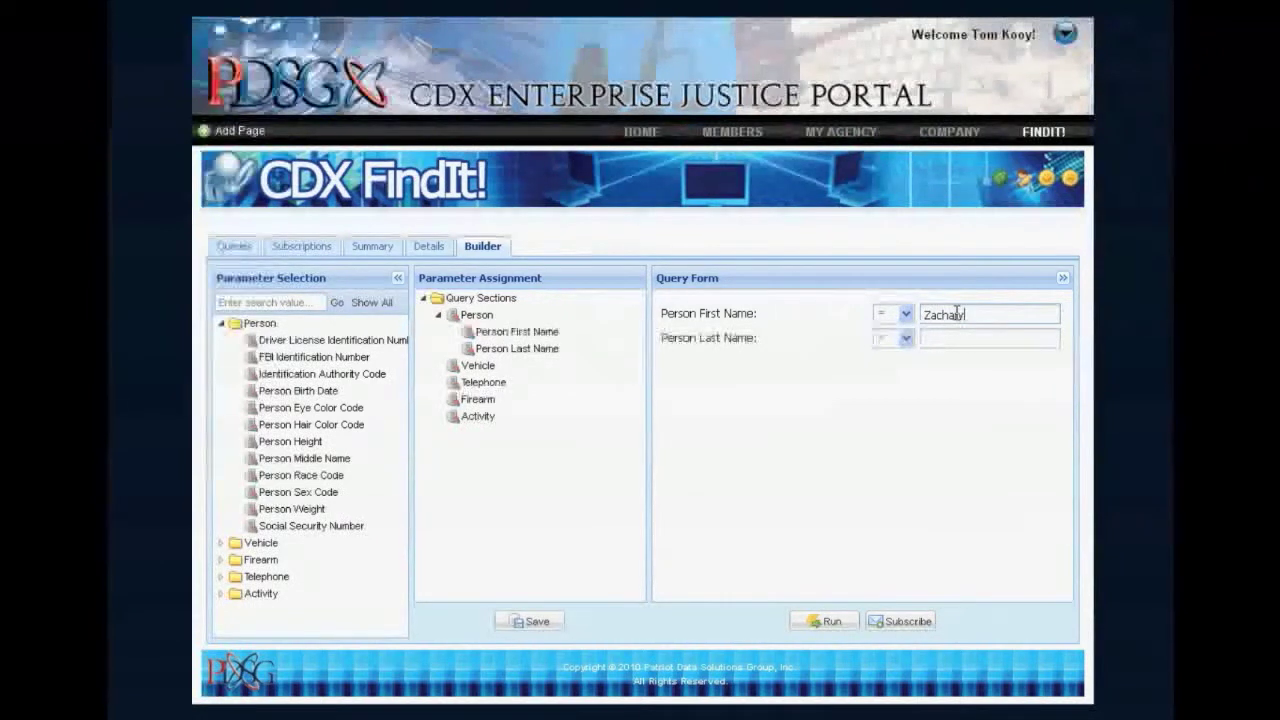
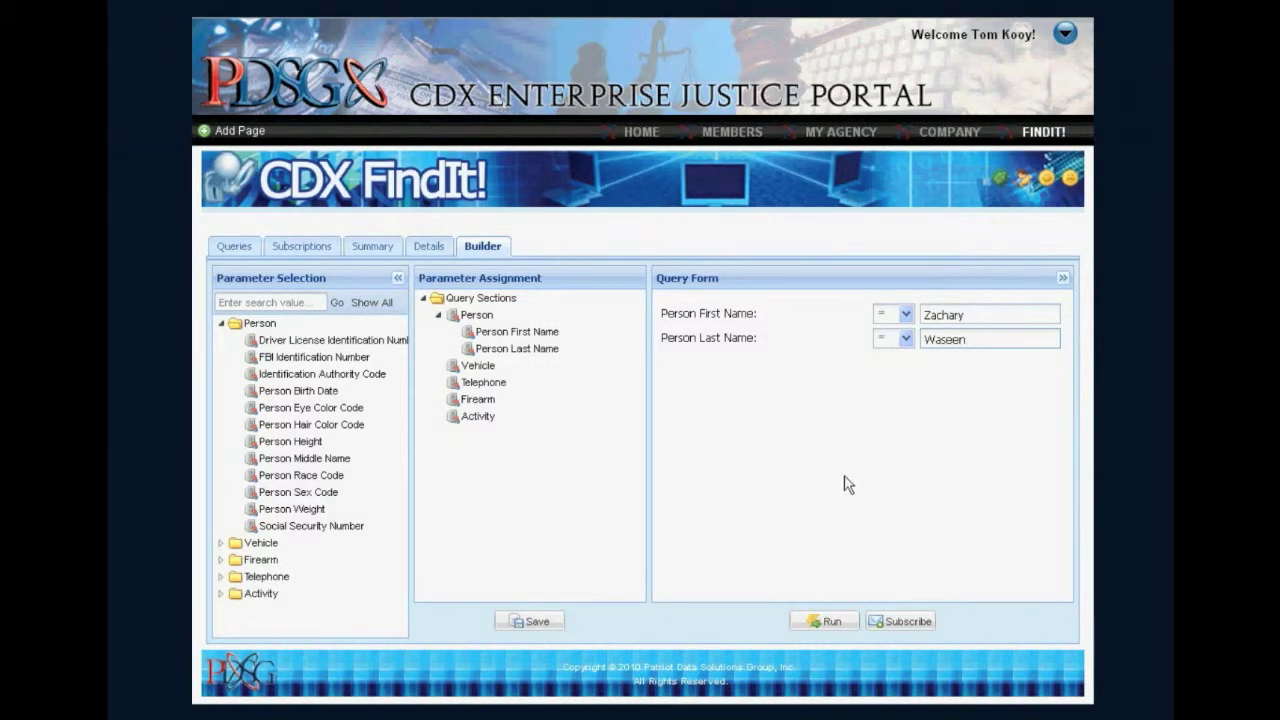
click(897, 624)
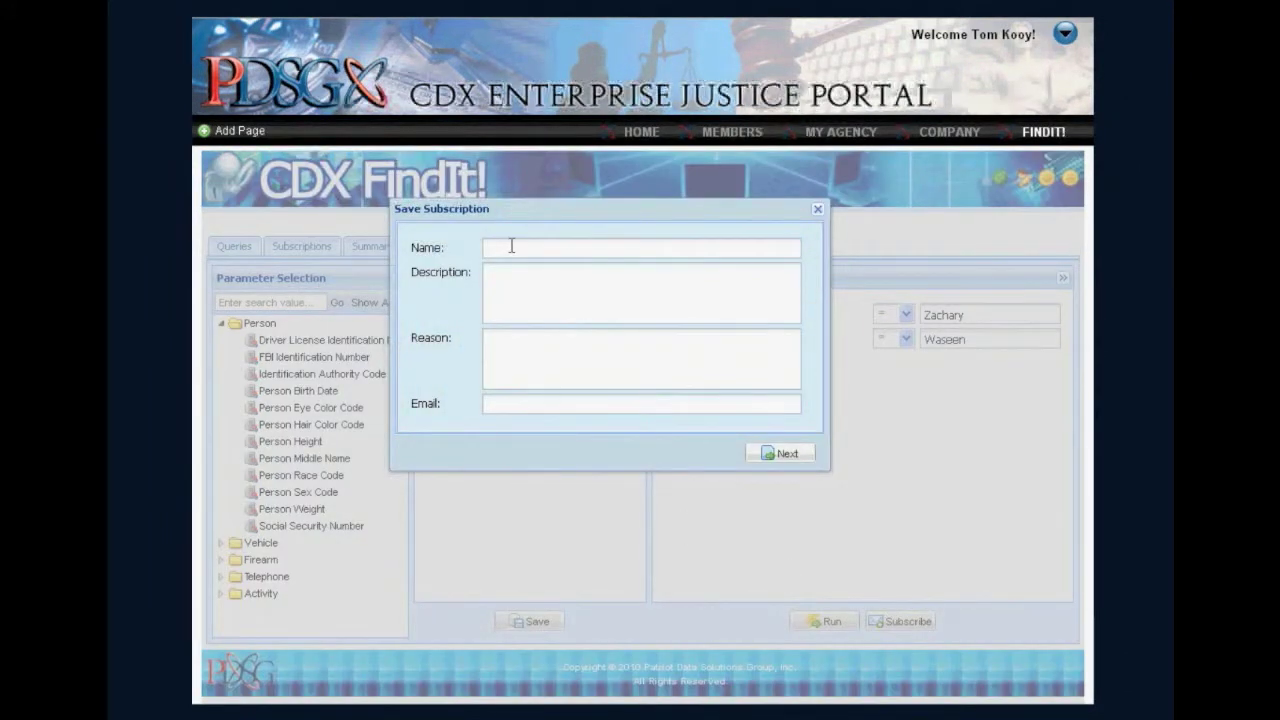
Name the subscription after the suspect and set its description to Burglary suspect - OPD.
key(Tab)
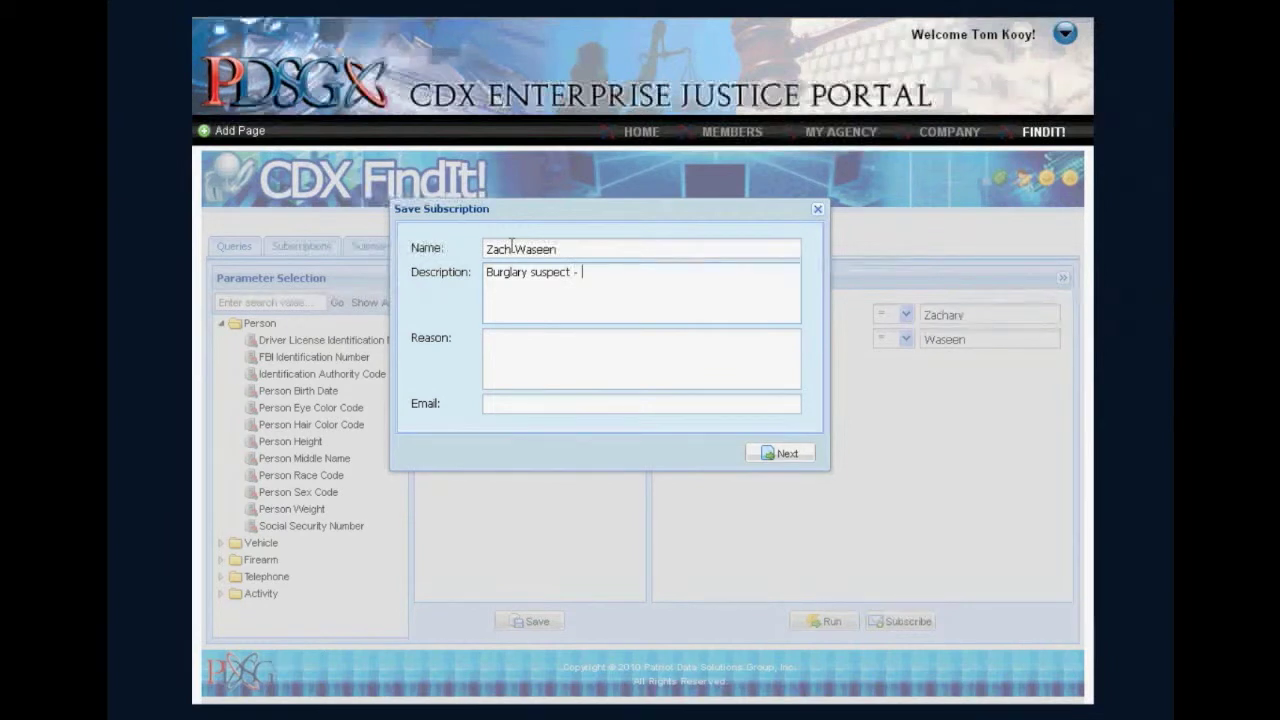
text(OPC)
key(BackSpace)
text(D)
Set the subscription reason to Warrant for arrest - SDSO.
click(509, 343)
text(Warrant for arrest)
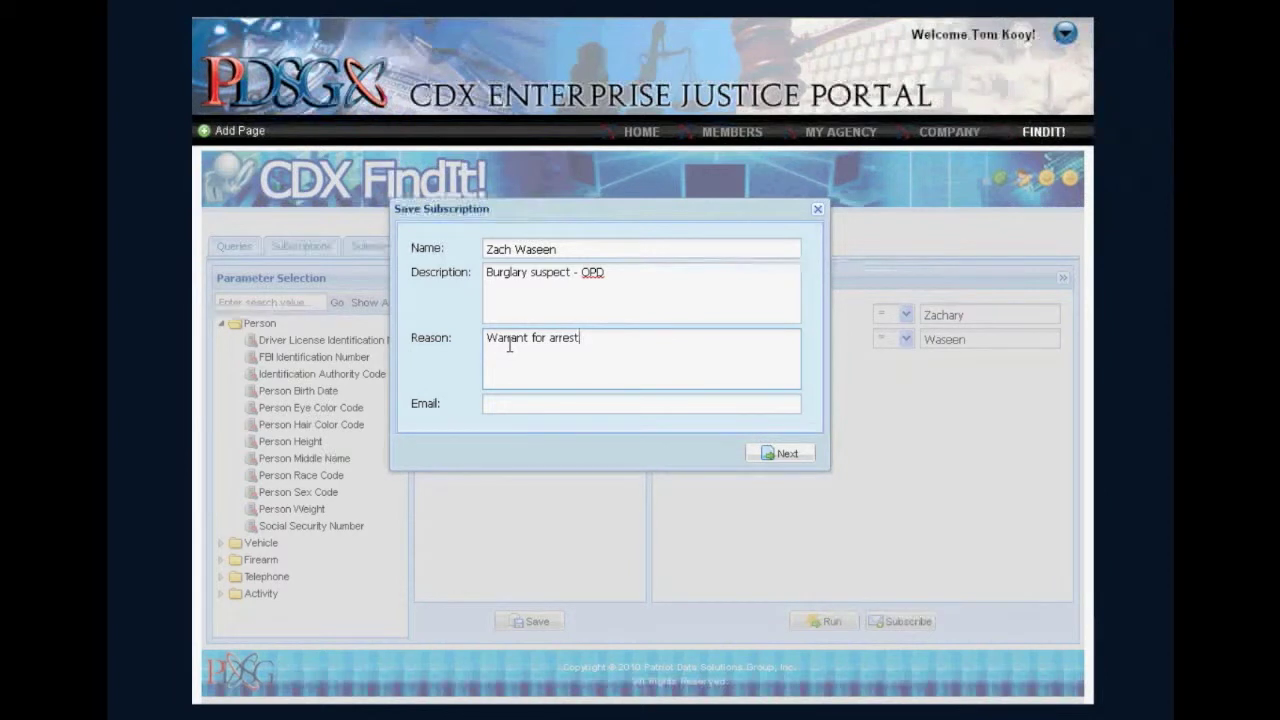
text(- SDSO)
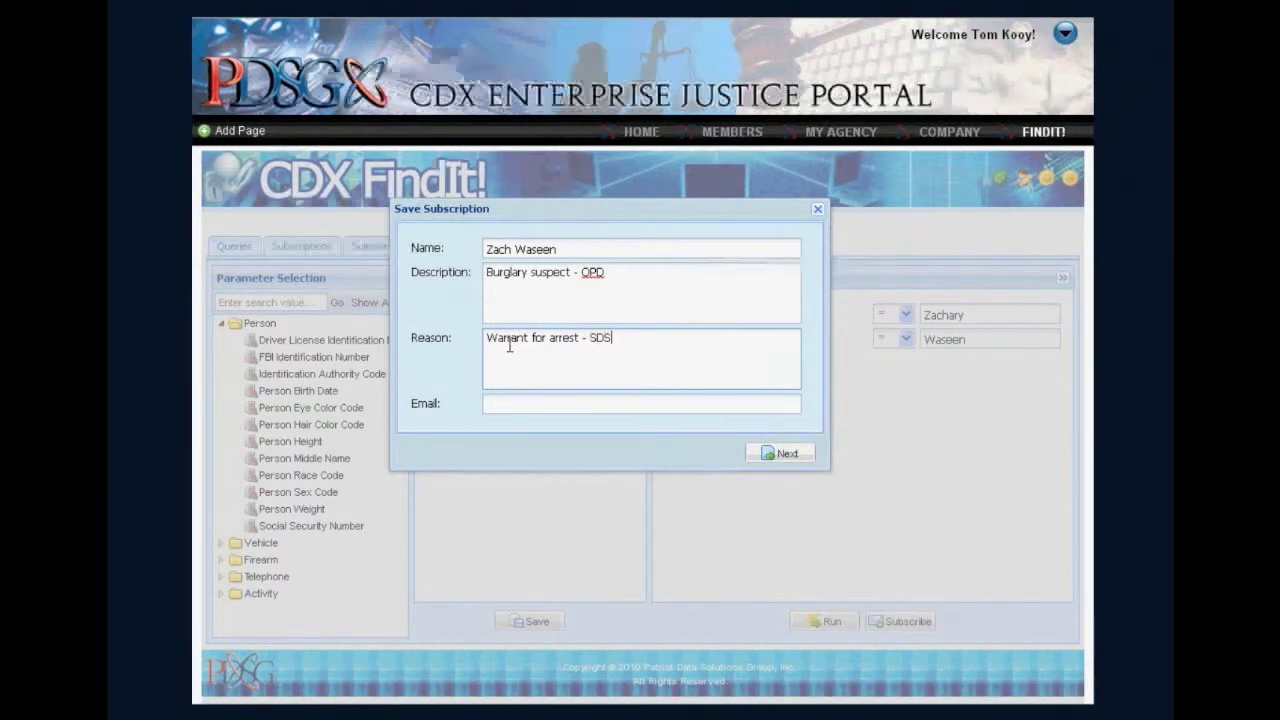
Fill in the notification e-mail address and continue to data source selection.
click(515, 401)
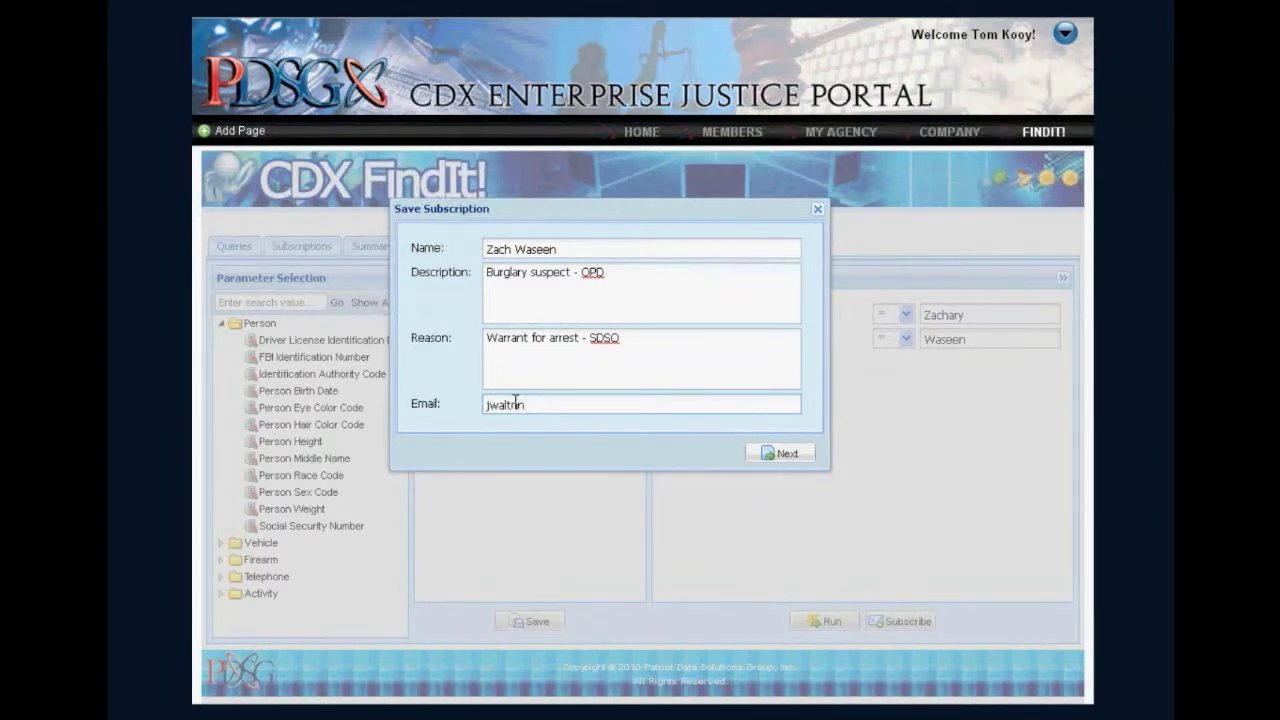
click(795, 455)
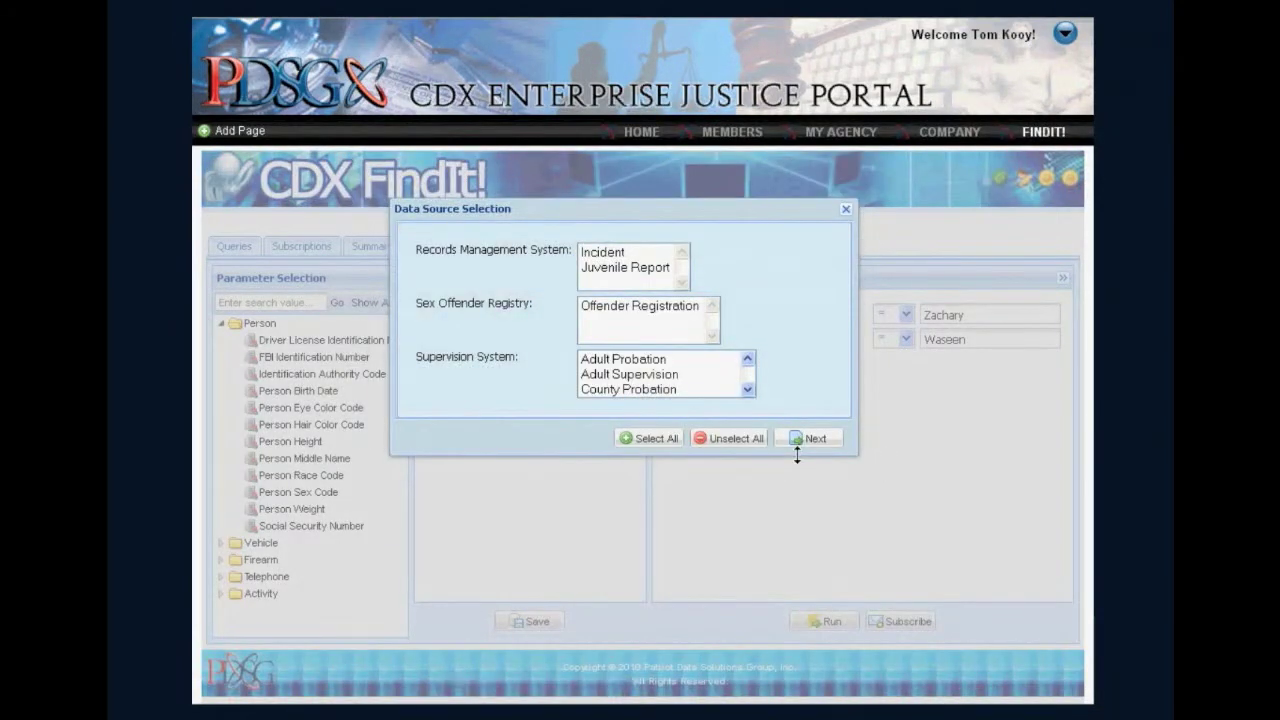
Select Incident under Records Management System as the data source and finish the subscription.
click(627, 253)
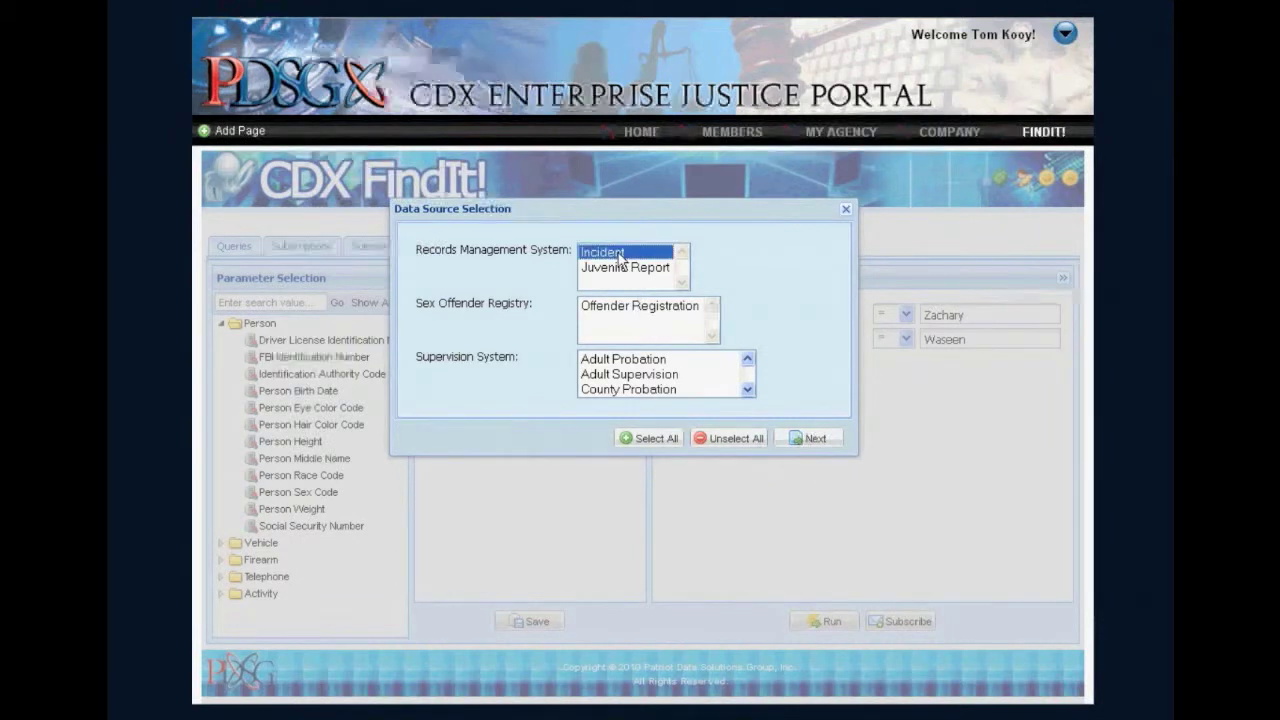
click(809, 439)
click(663, 480)
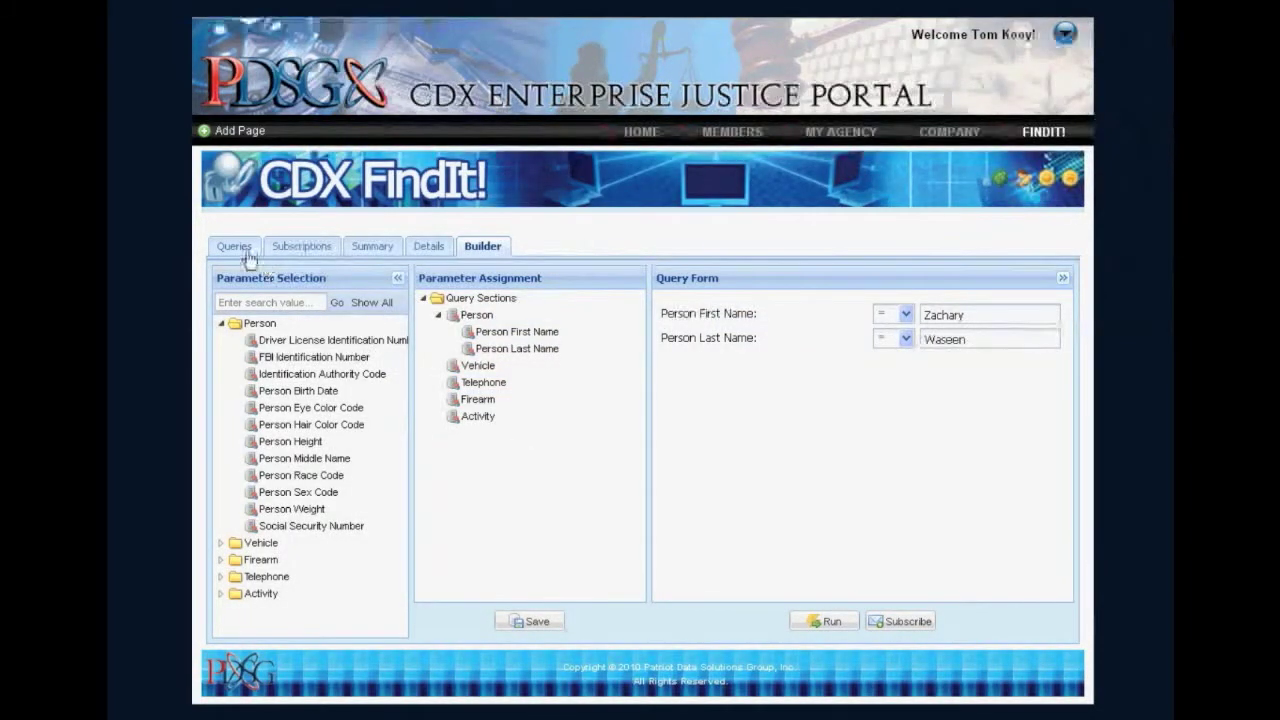
Switch to Outlook, open the subscription notification e-mail and follow its portal link.
click(295, 250)
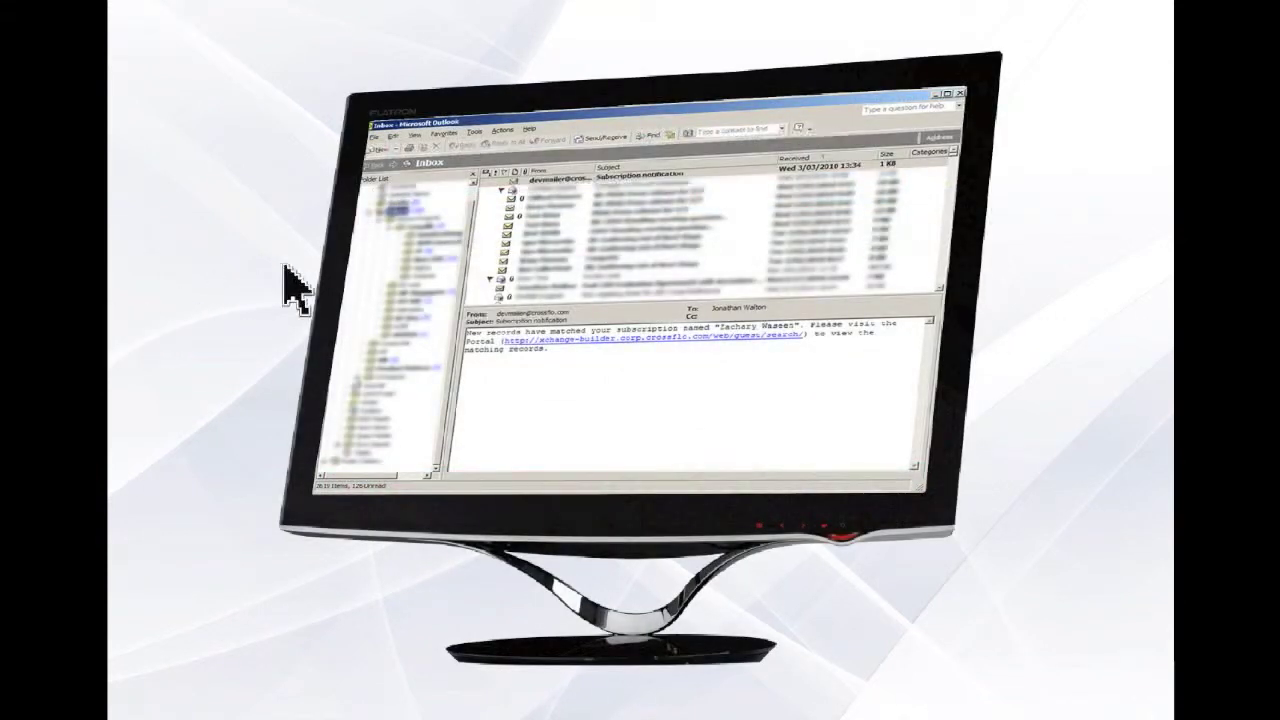
double_click(567, 178)
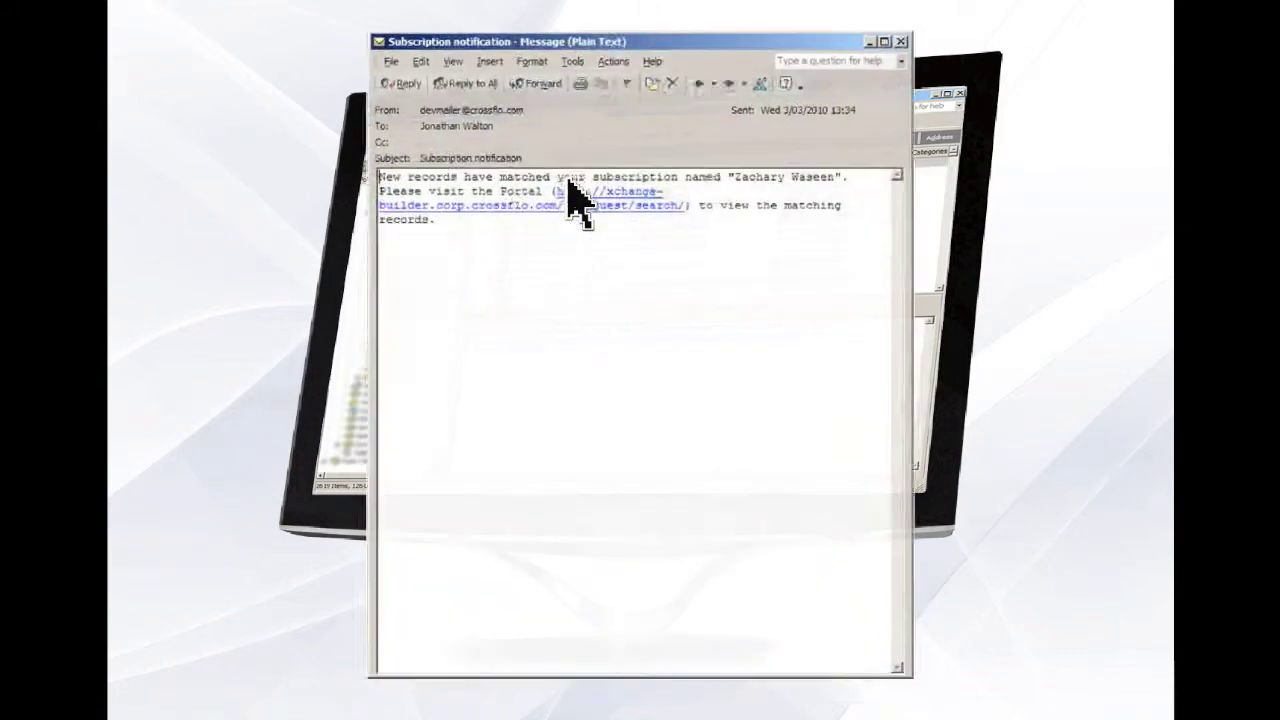
click(648, 192)
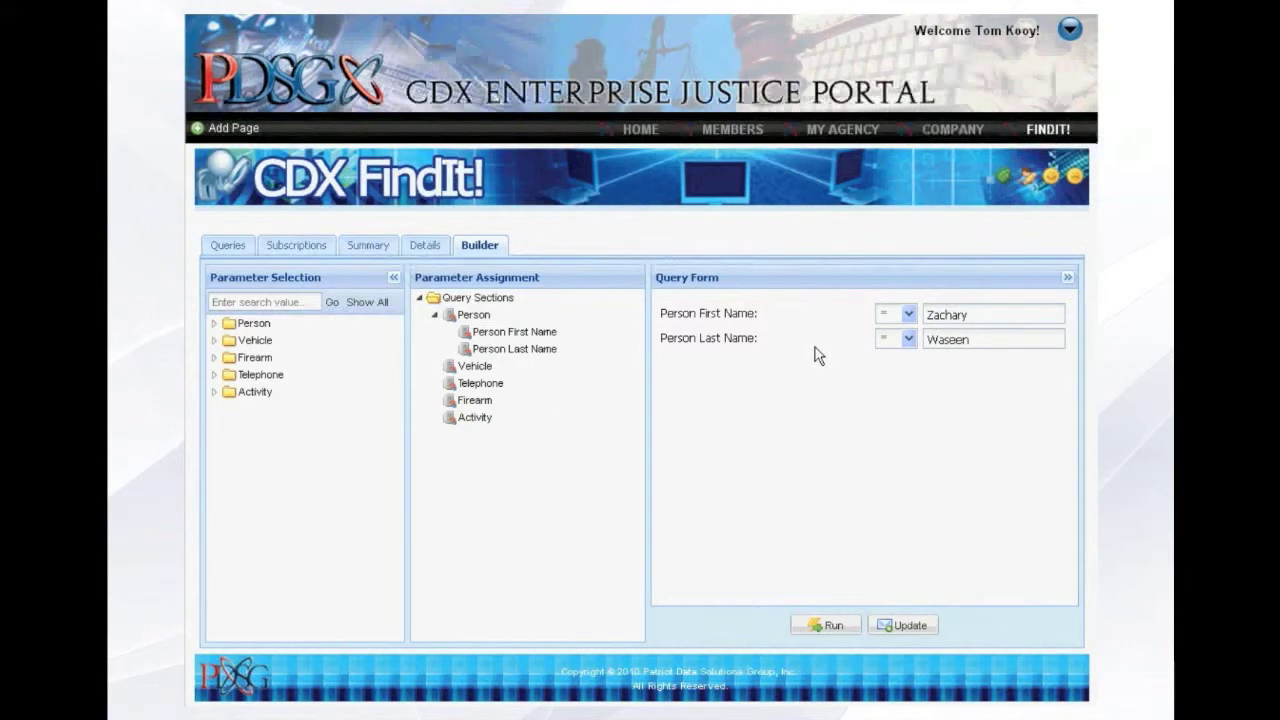
Run the query and continue through the subscription details and data source selection to get summary results.
click(834, 626)
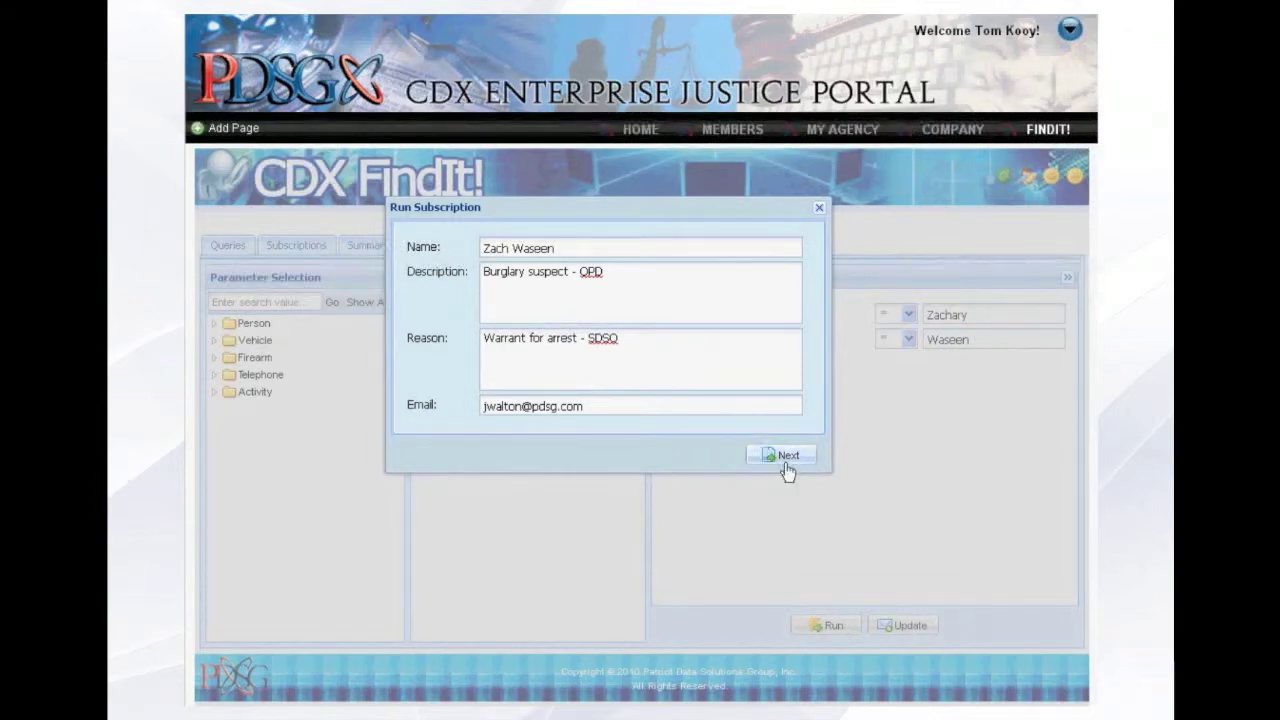
click(786, 458)
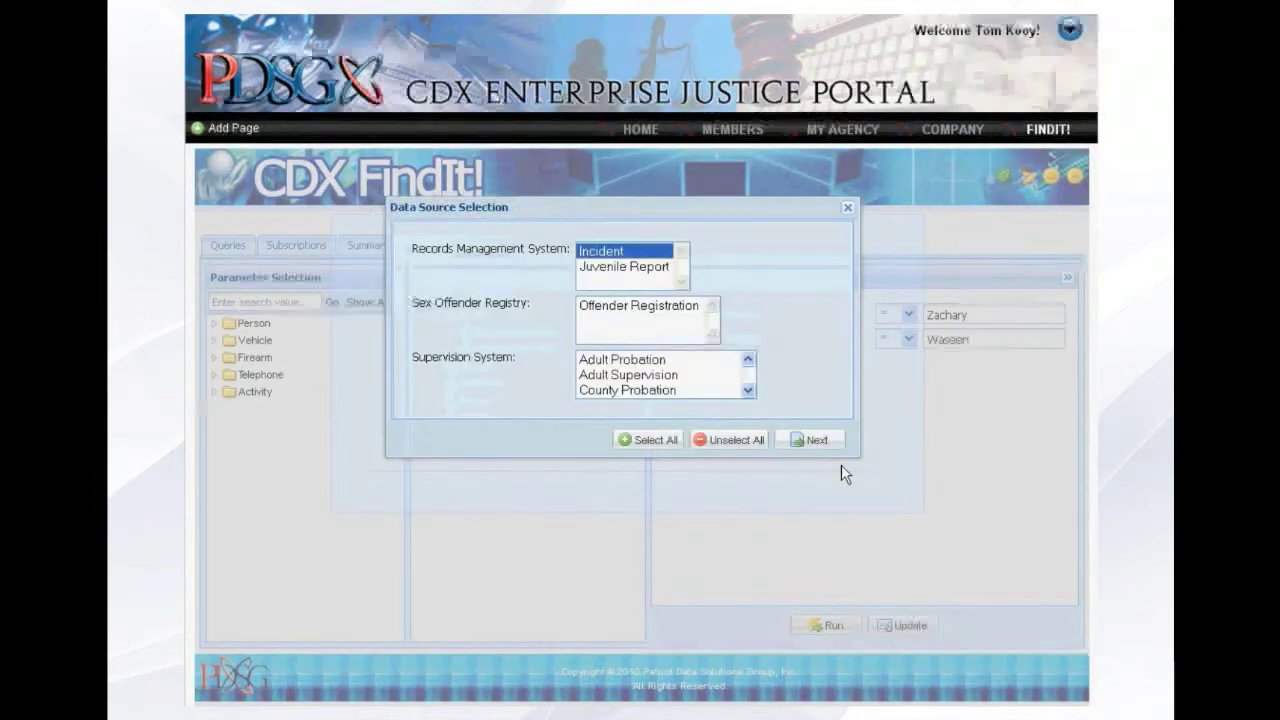
click(824, 446)
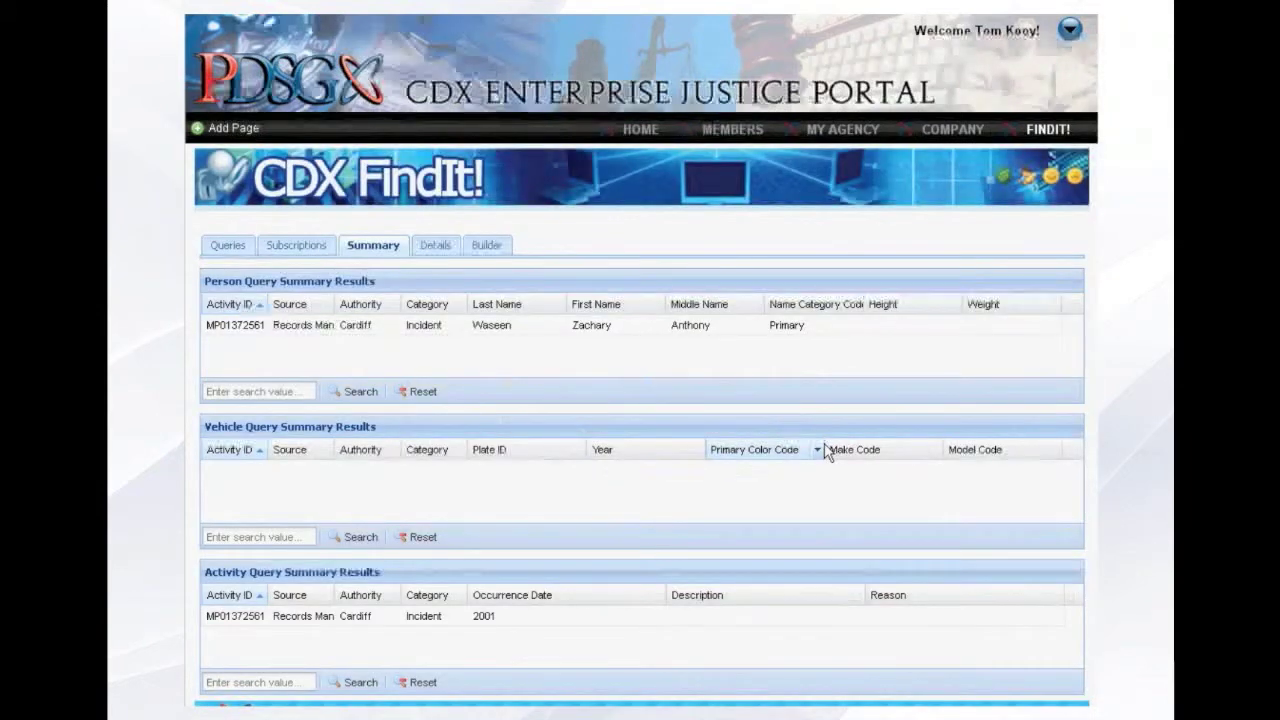
Open the person record from the summary results and scroll through its details, offenses and addresses.
double_click(657, 334)
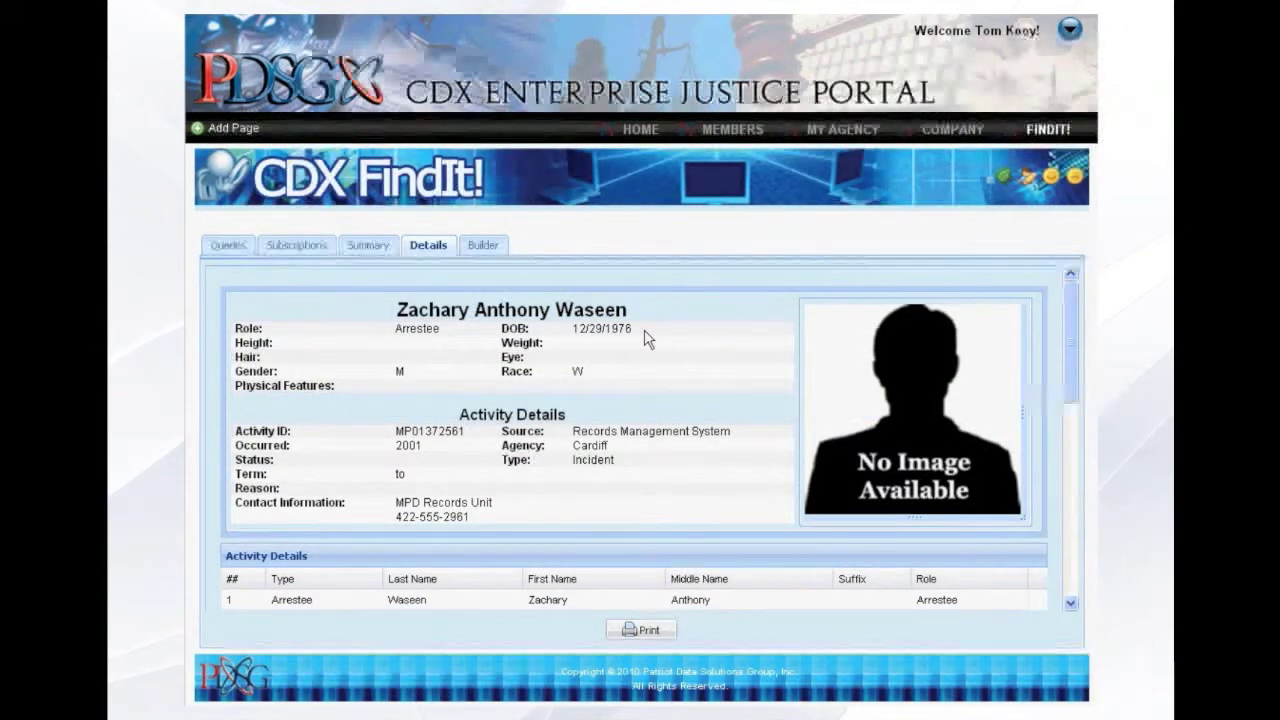
scroll(650, 340, down, 3)
scroll(646, 340, down, 4)
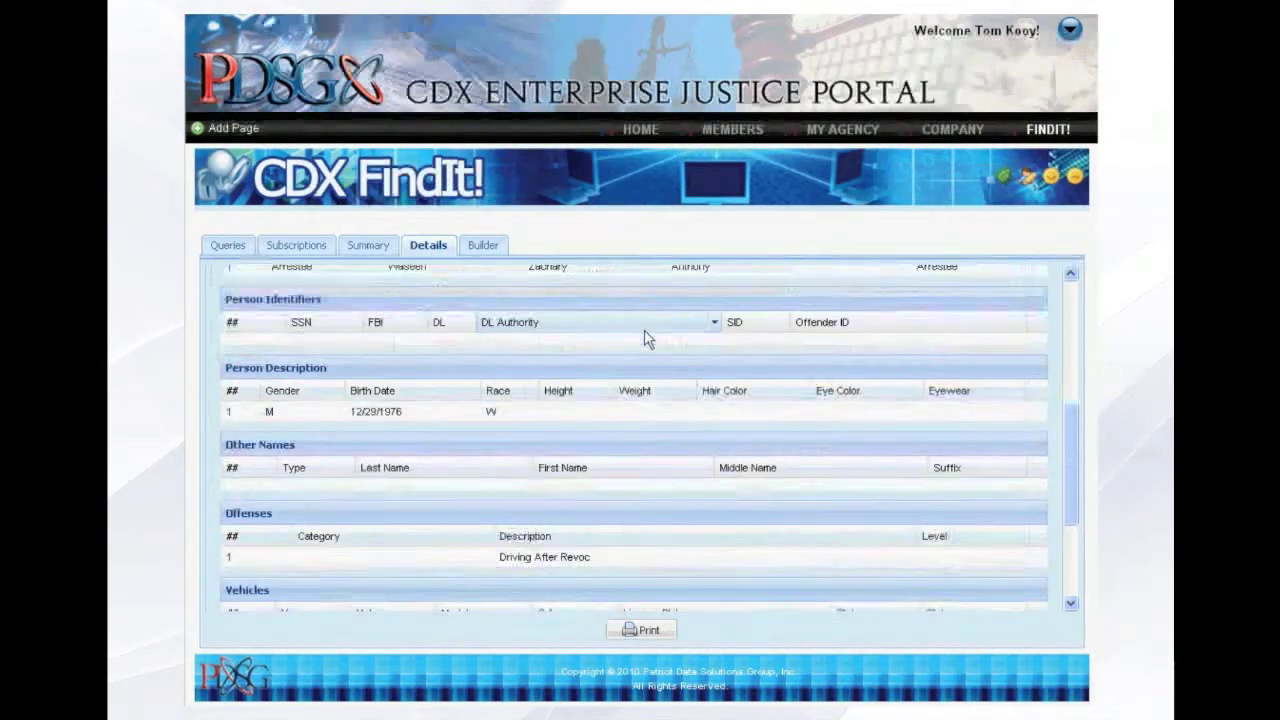
scroll(651, 394, down, 3)
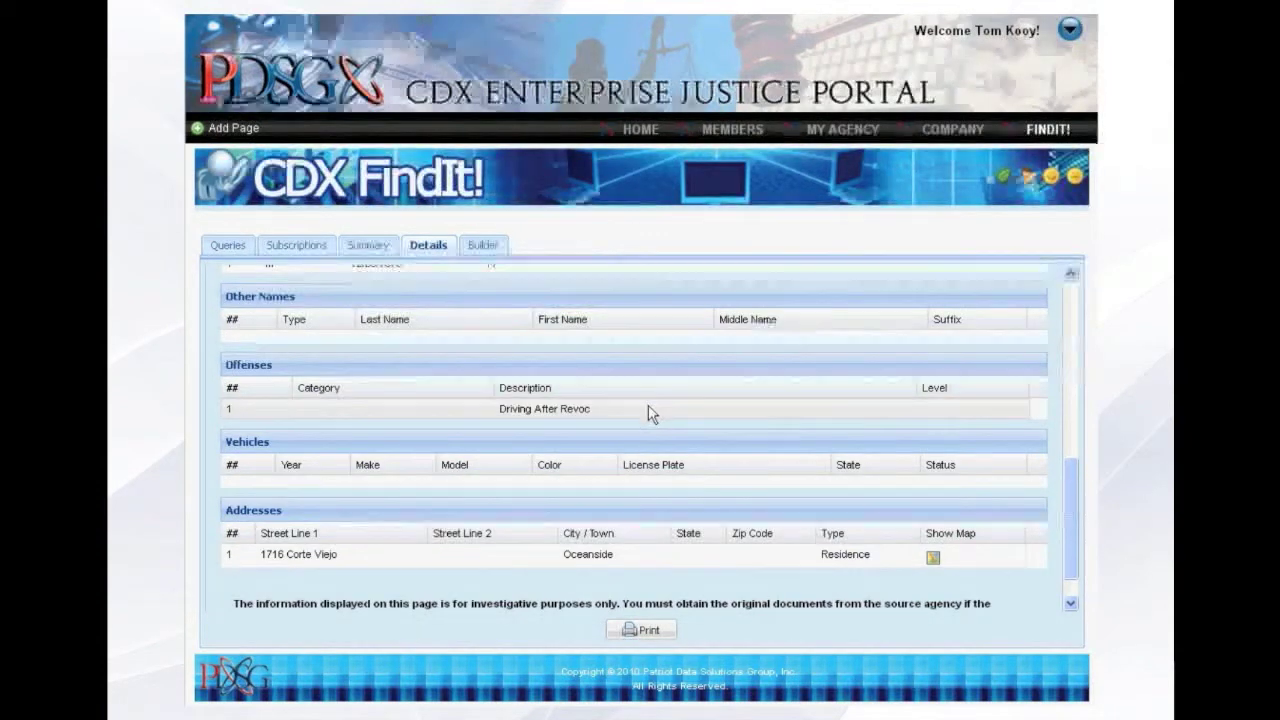
scroll(648, 405, down, 1)
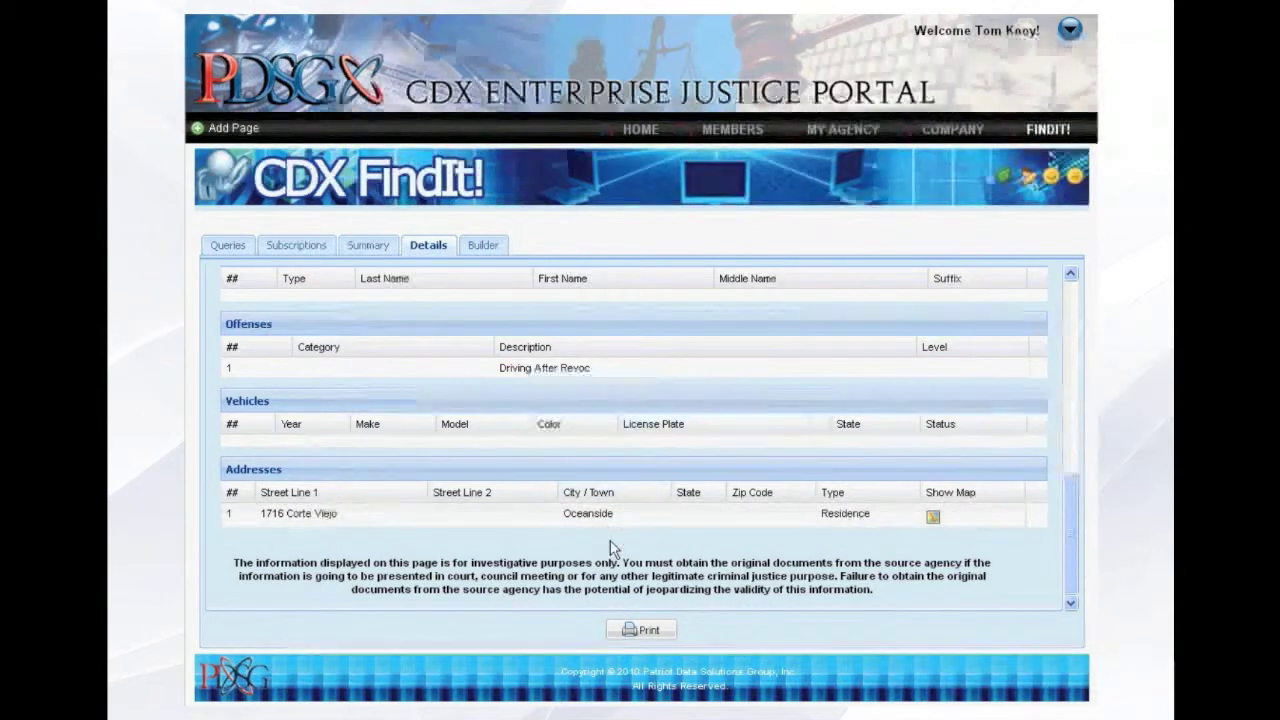
Show the residence address on the map, zoom in twice and switch the map to satellite view.
click(933, 518)
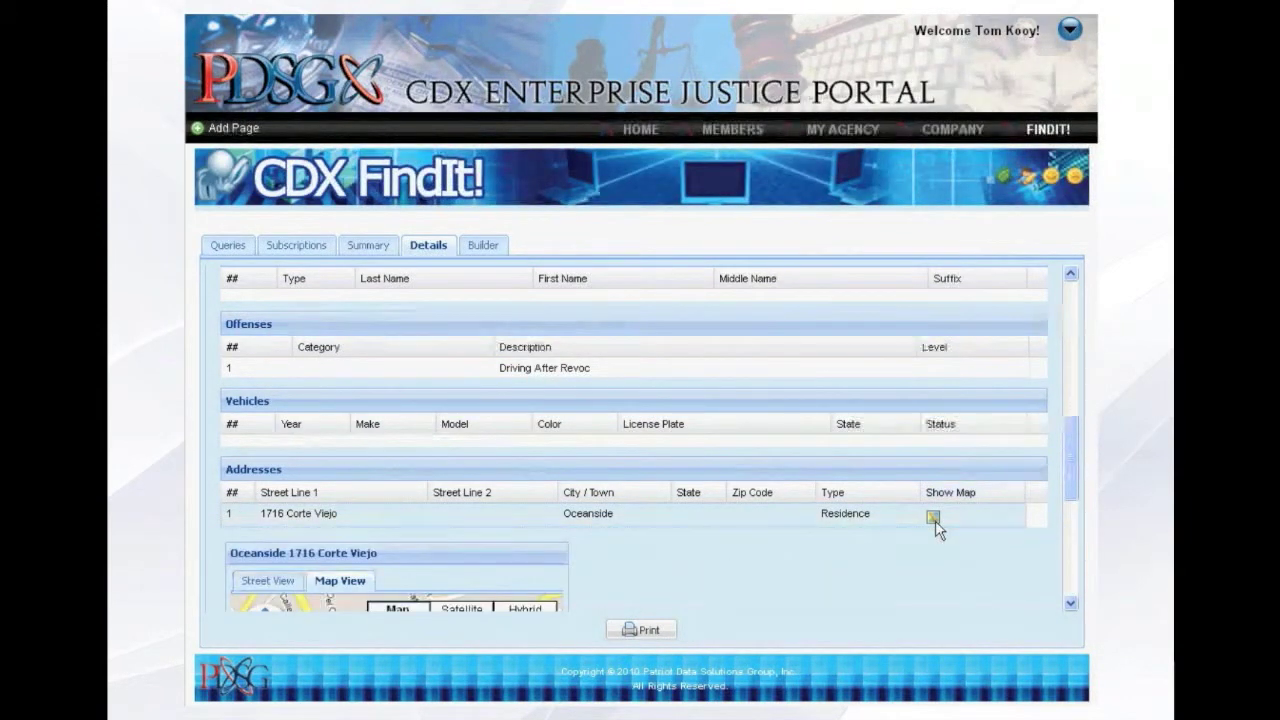
scroll(699, 526, down, 5)
scroll(697, 531, down, 2)
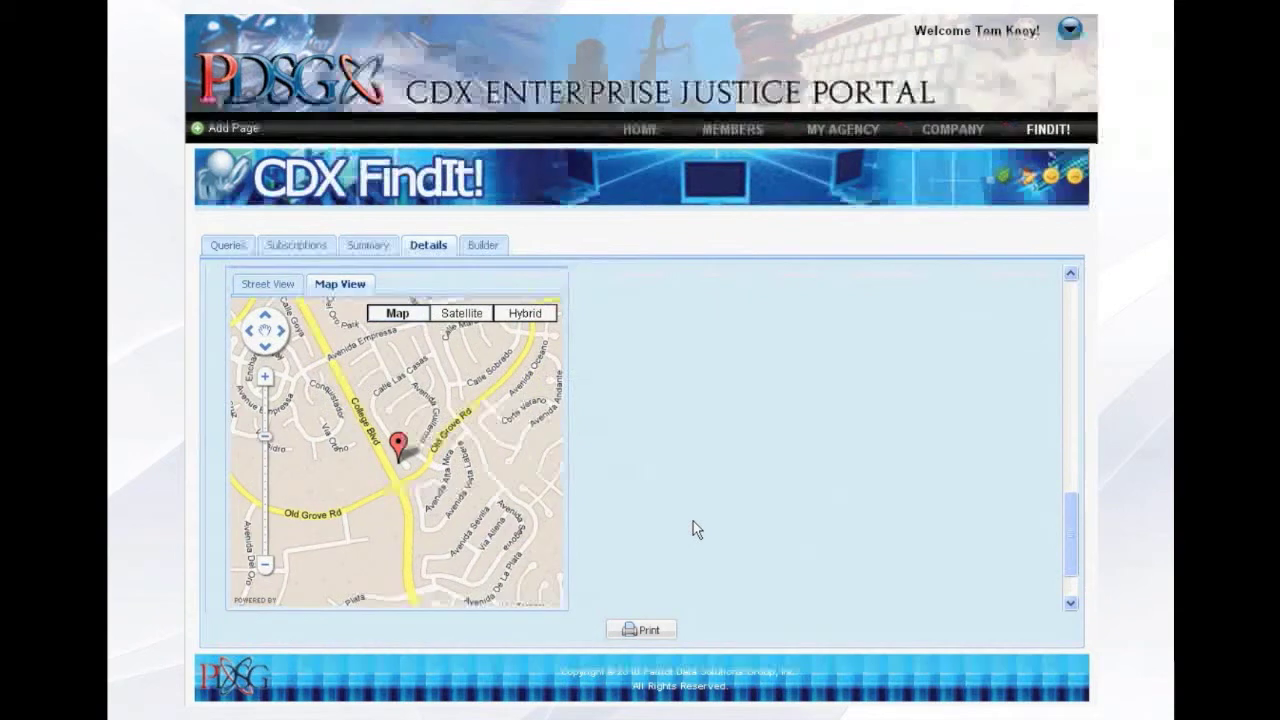
click(266, 380)
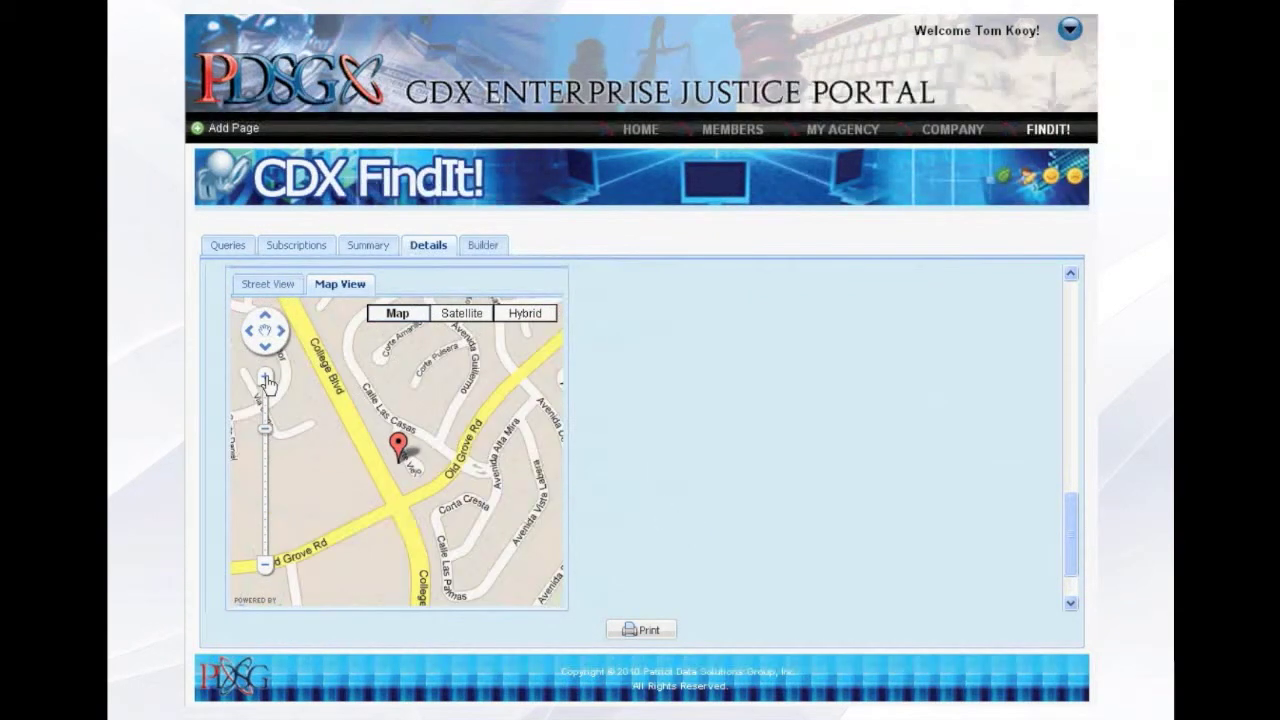
click(266, 380)
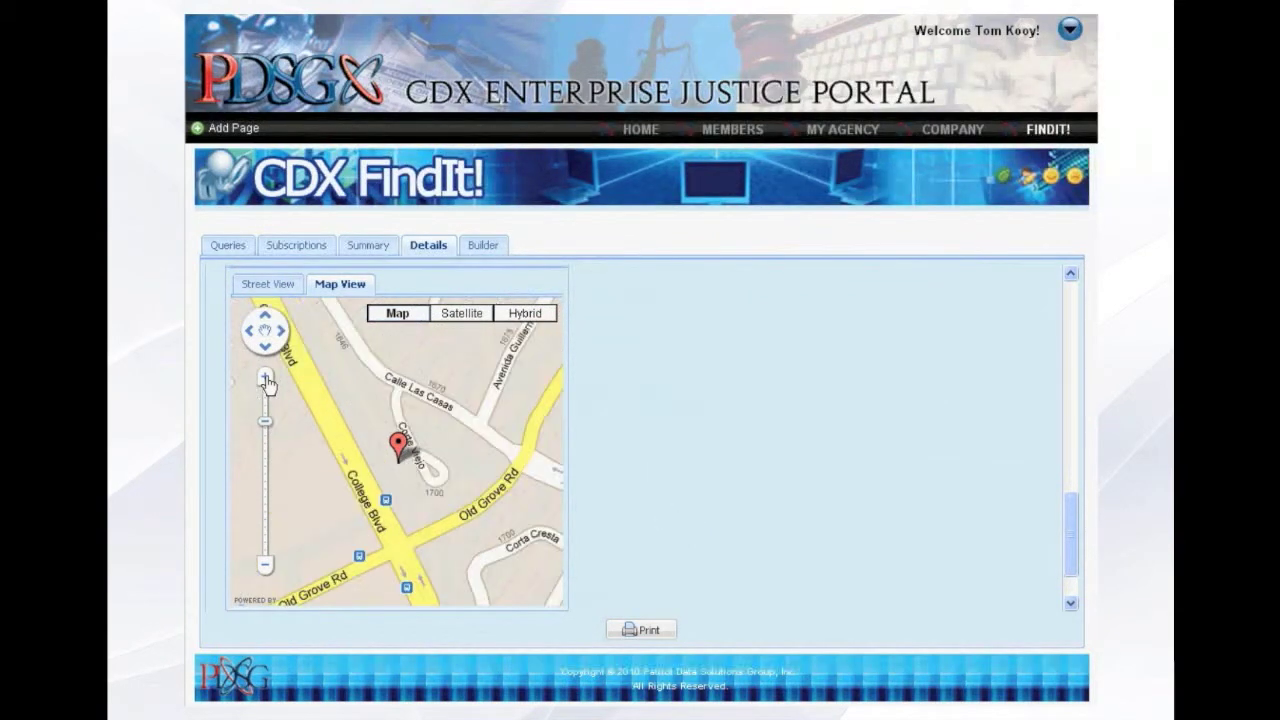
click(466, 318)
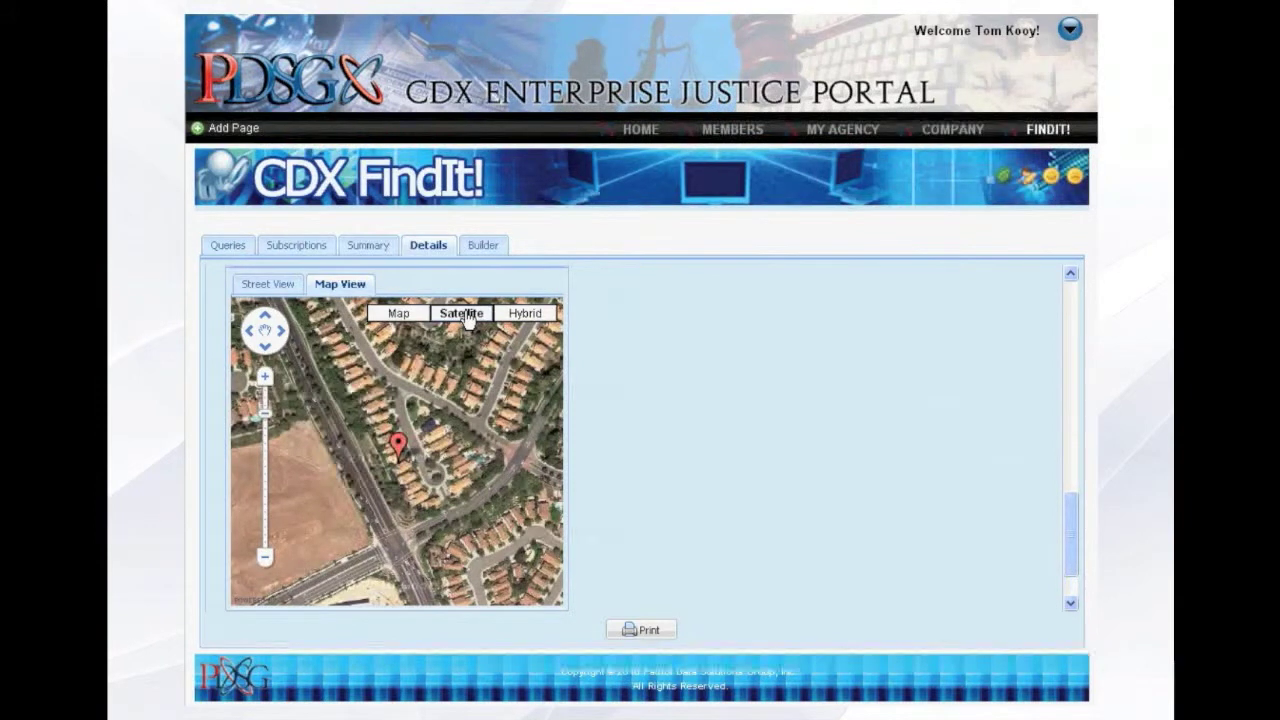
Switch to street view of the residence address and look around the street.
click(278, 285)
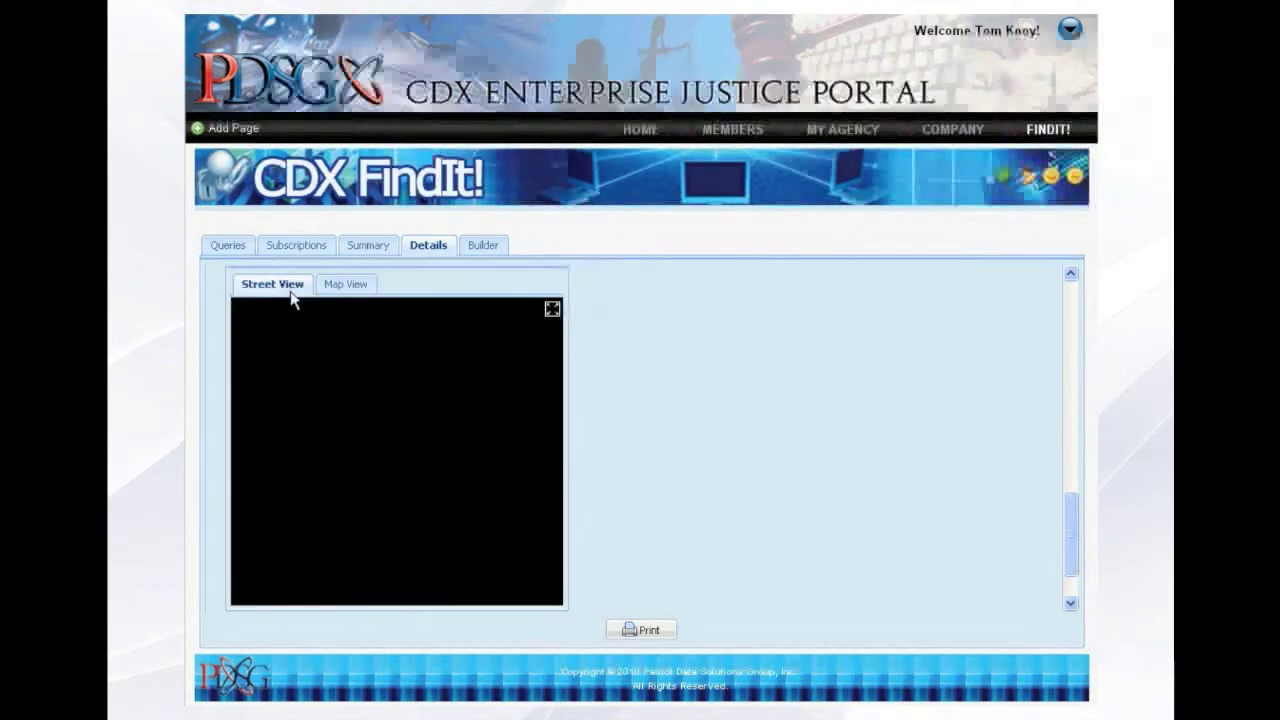
drag(487, 431, 363, 457)
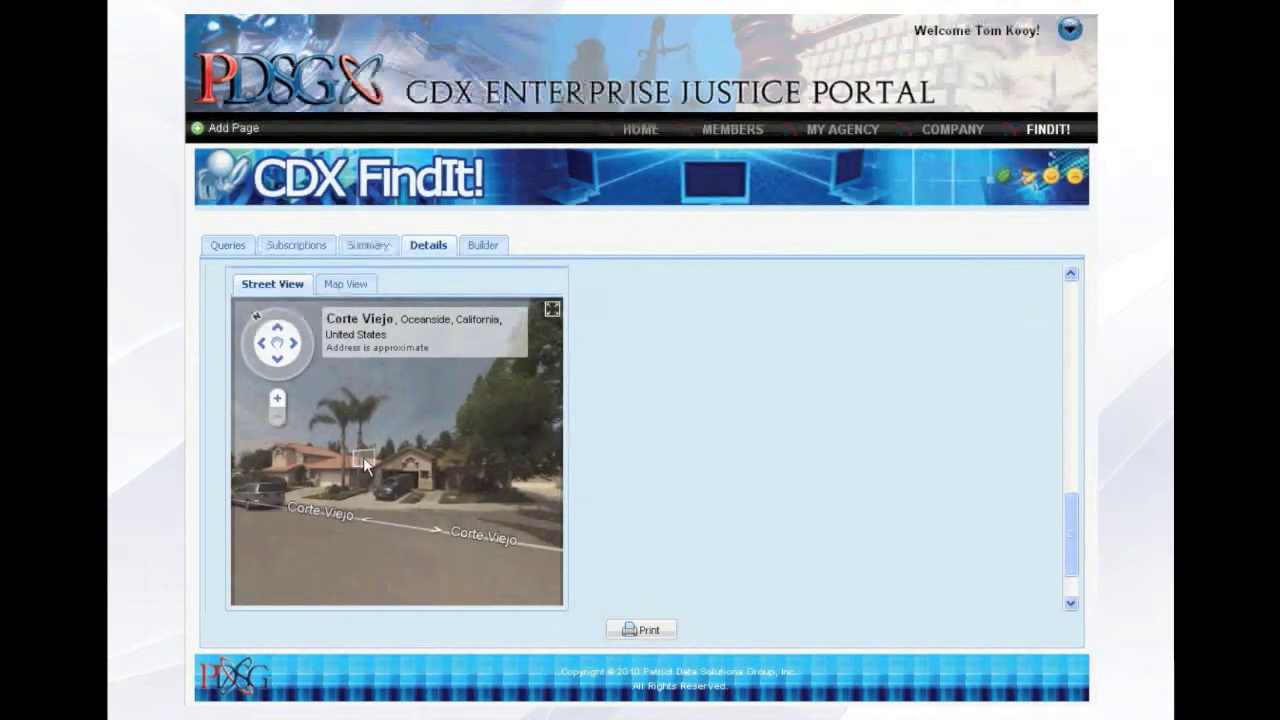
click(397, 487)
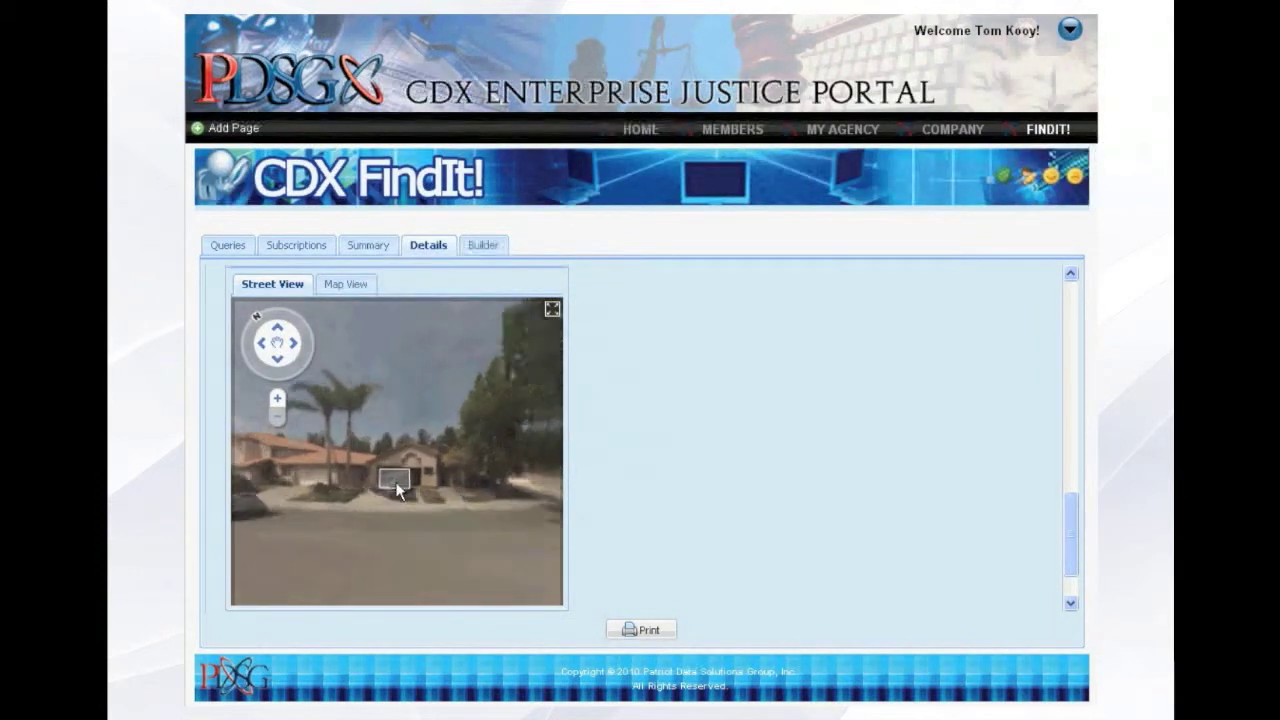